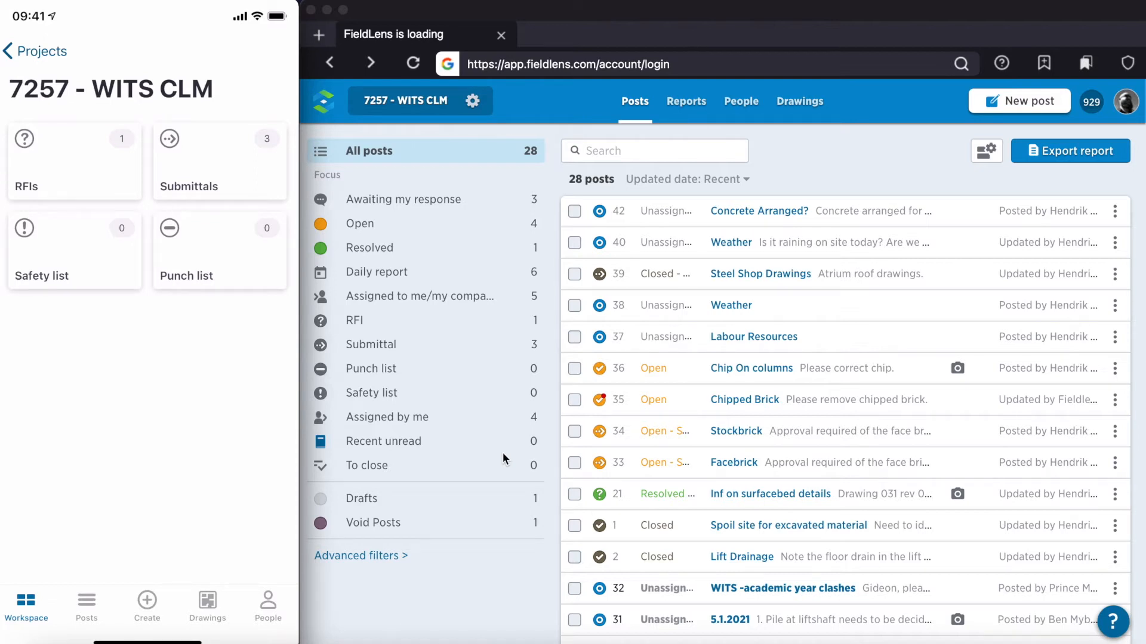
Step: Title the new mobile post "Weather, Resources & Progress"
mouse_move(182, 473)
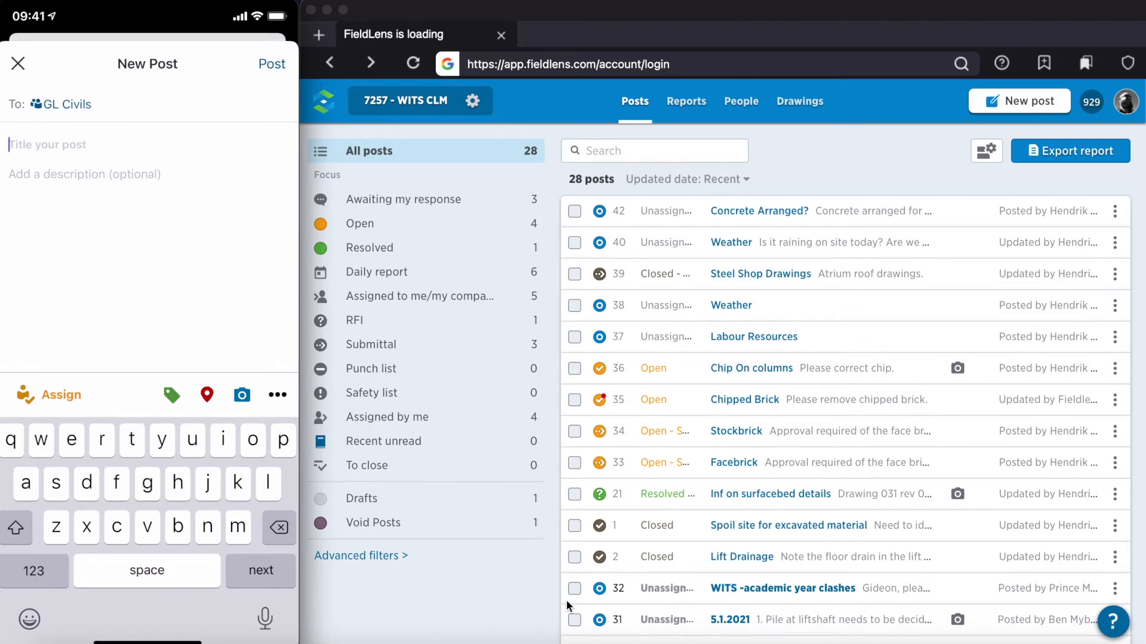
key("shift")
type("We")
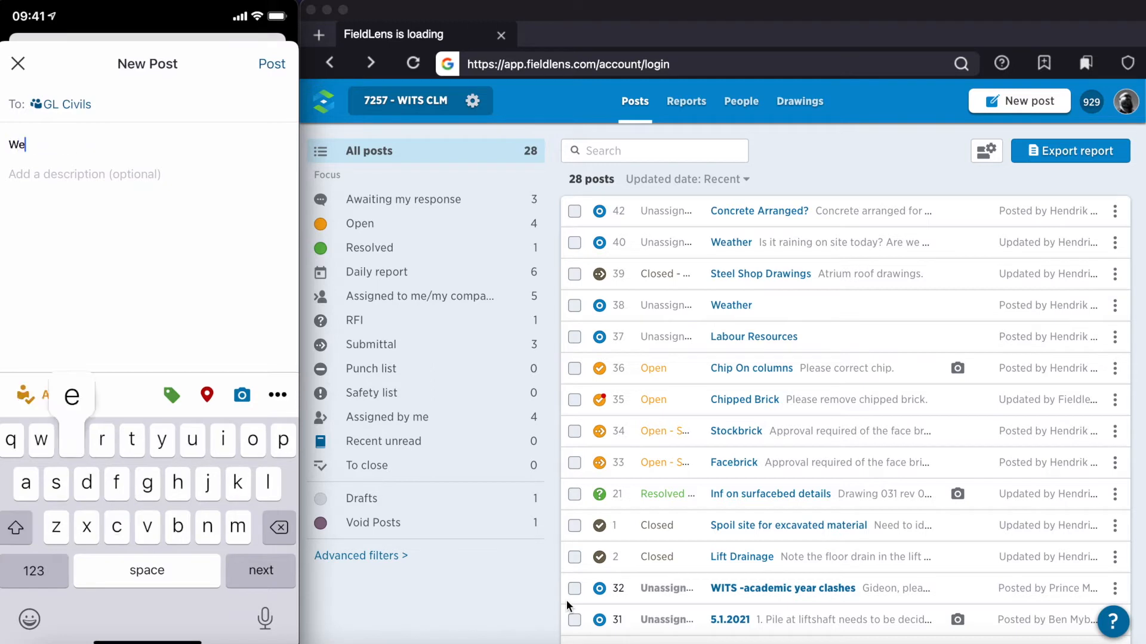
type("ather, ")
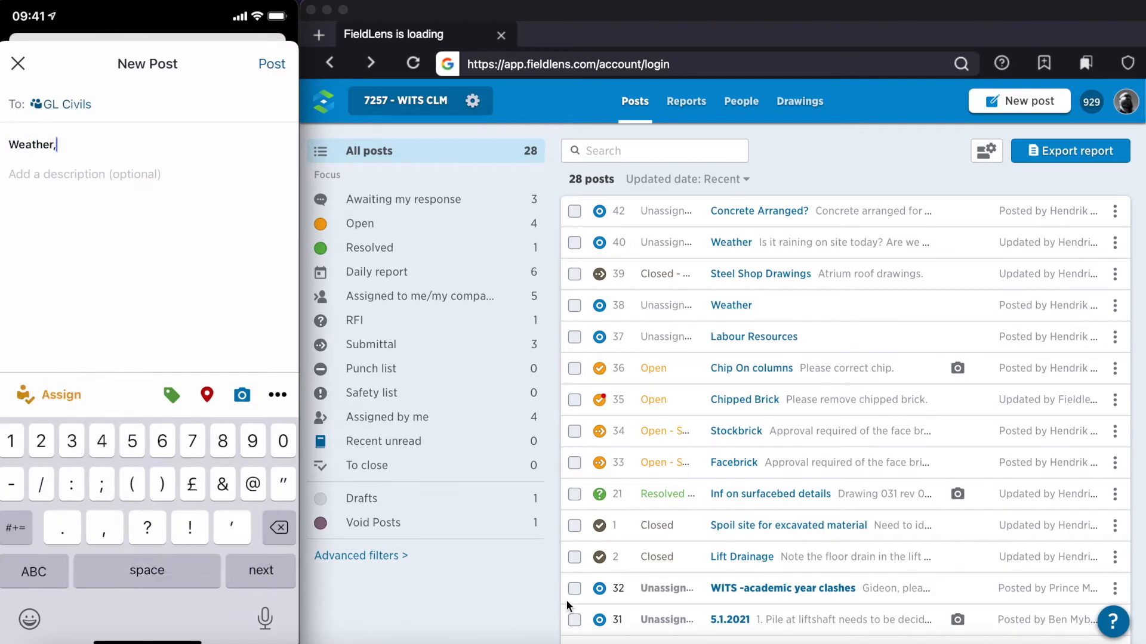
type("Re")
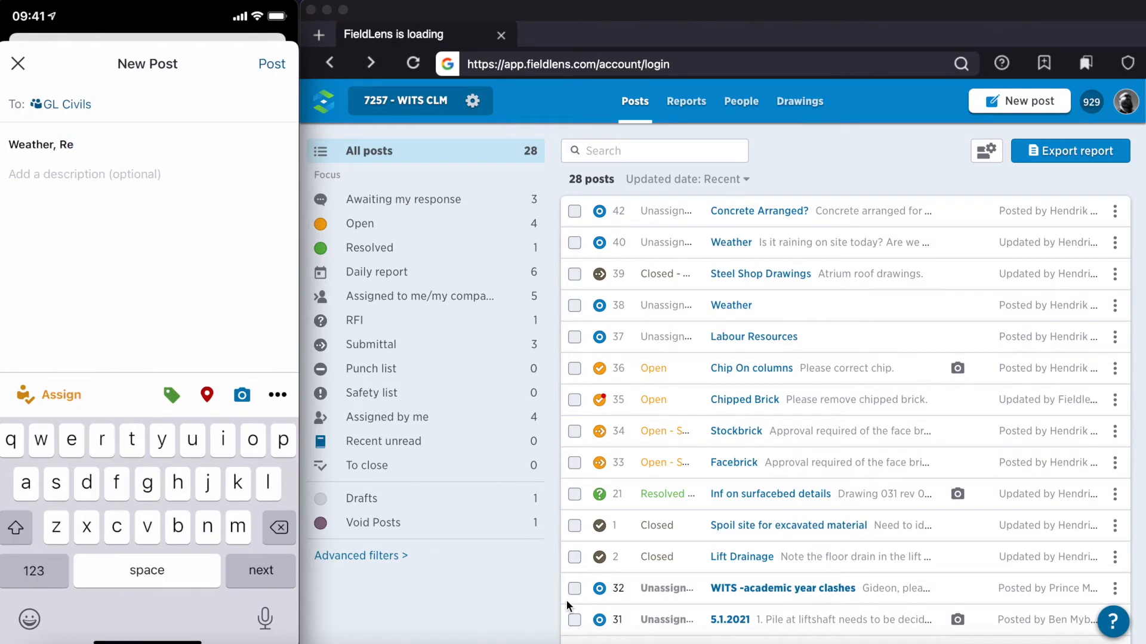
type("sources & ")
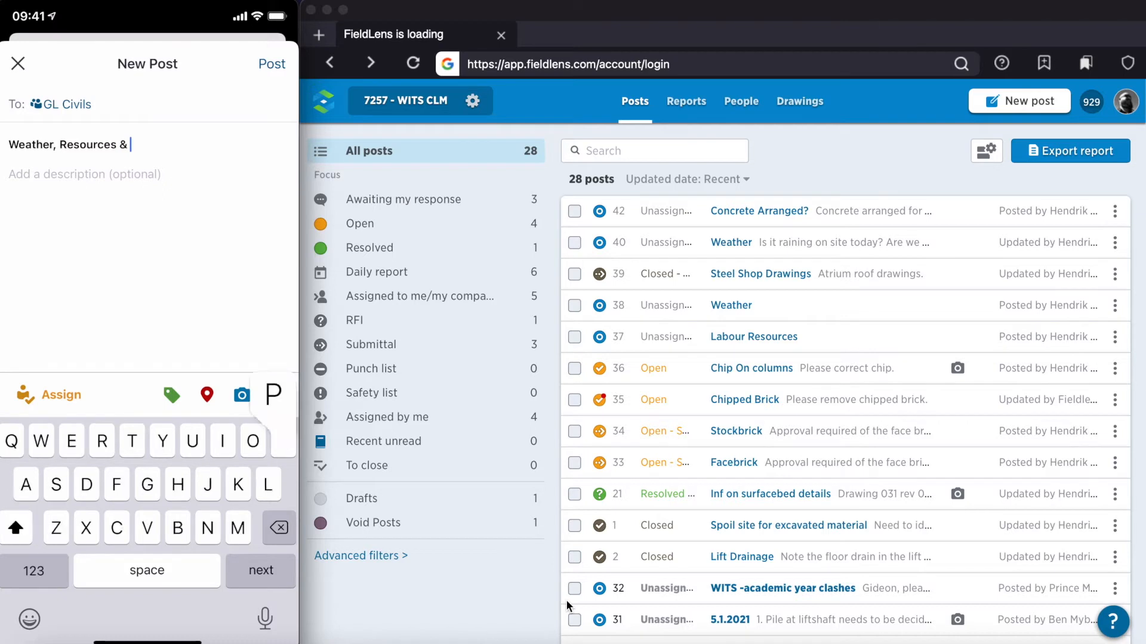
type("Progress")
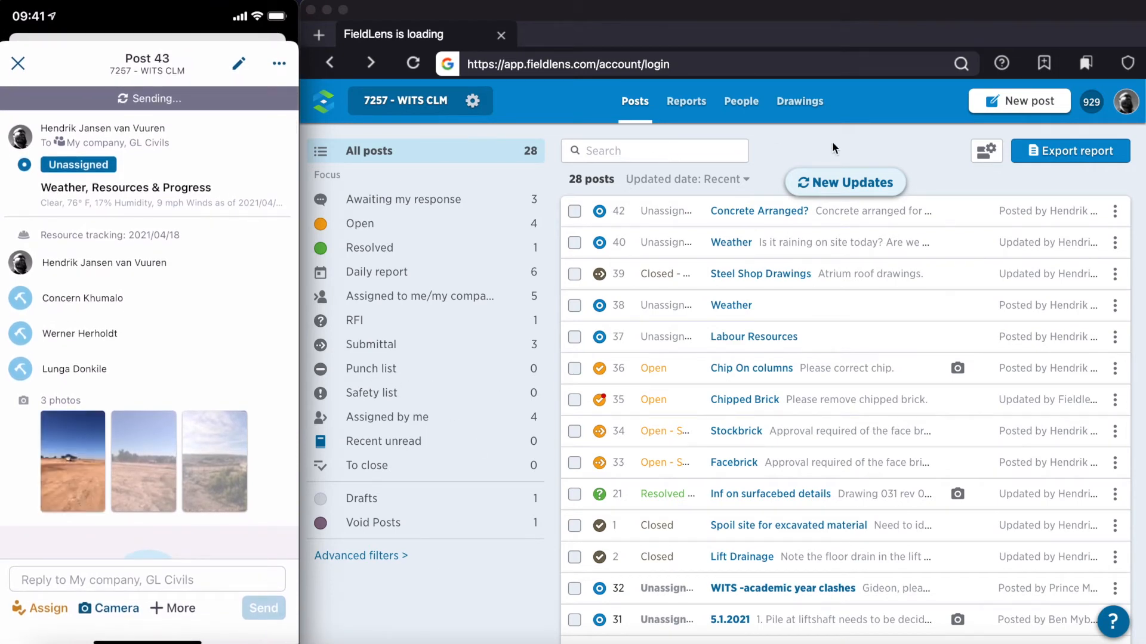
Step: Load the new updates in the web post list and review the "Weather, Resources & Progress" post's resources and photos
left_click(843, 183)
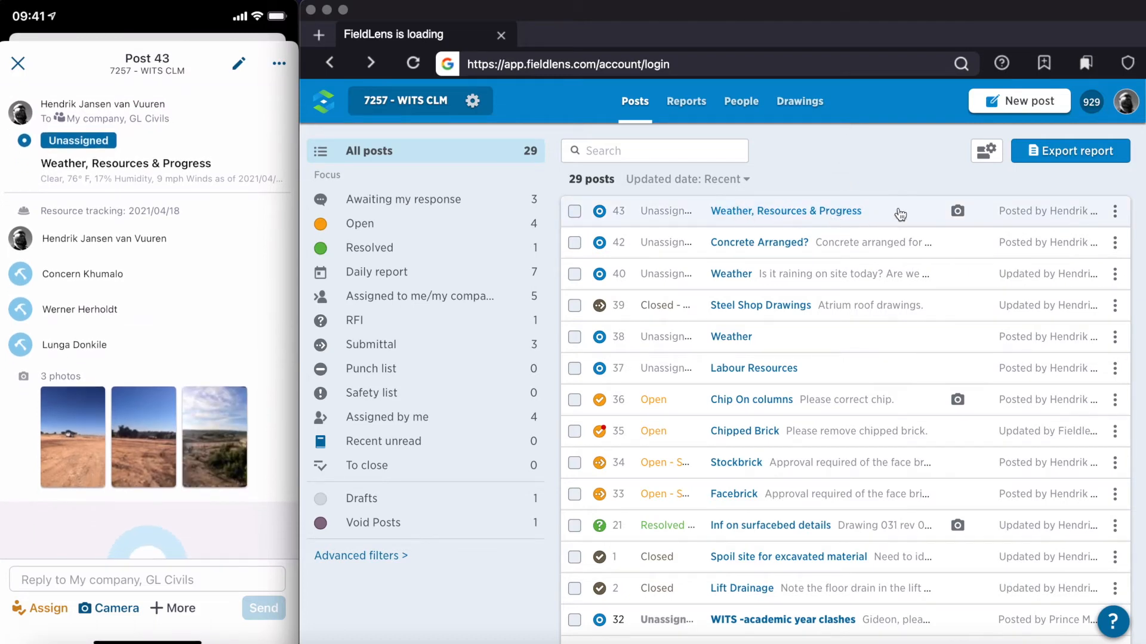
left_click(936, 216)
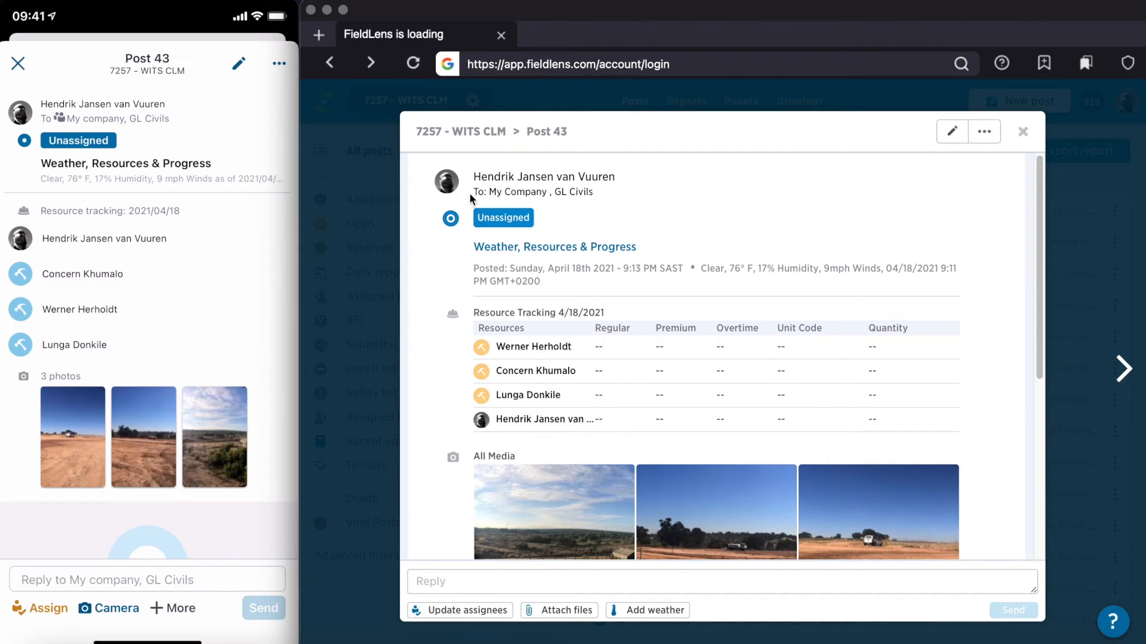
scroll(751, 240, "down", 1)
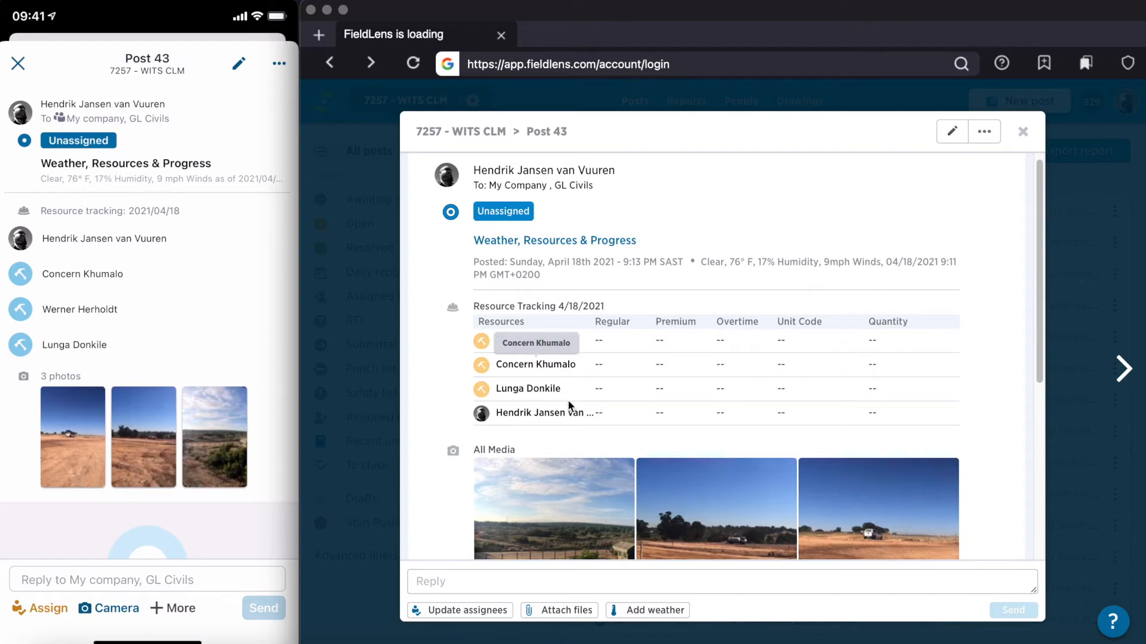
scroll(743, 209, "down", 3)
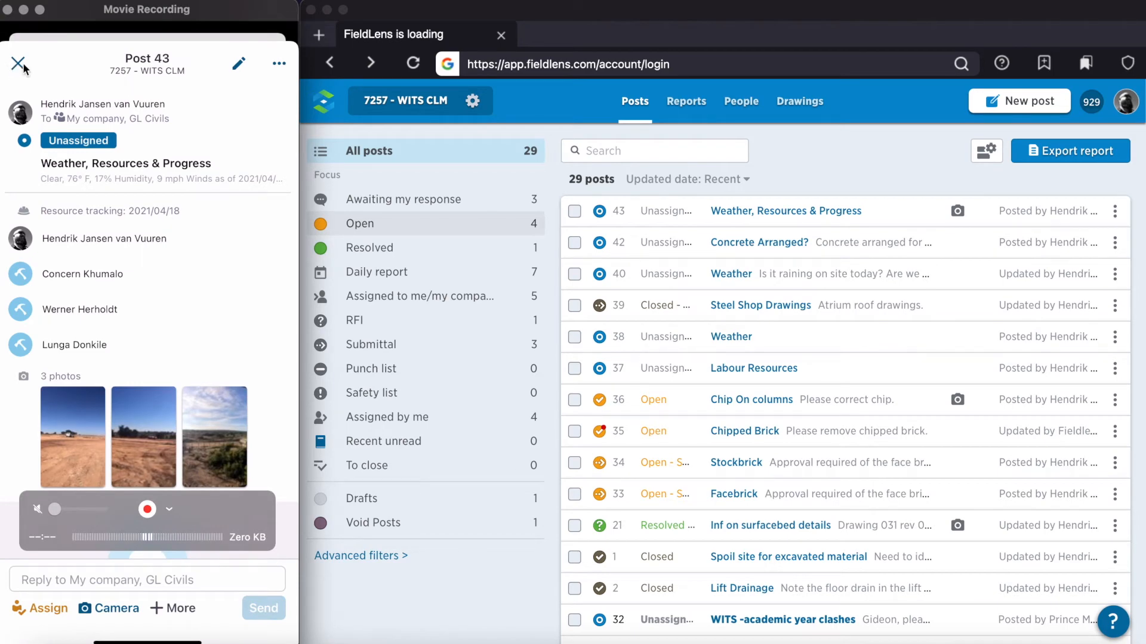
Step: Close the open post on the phone and create a new post titled "Weather"
left_click(23, 64)
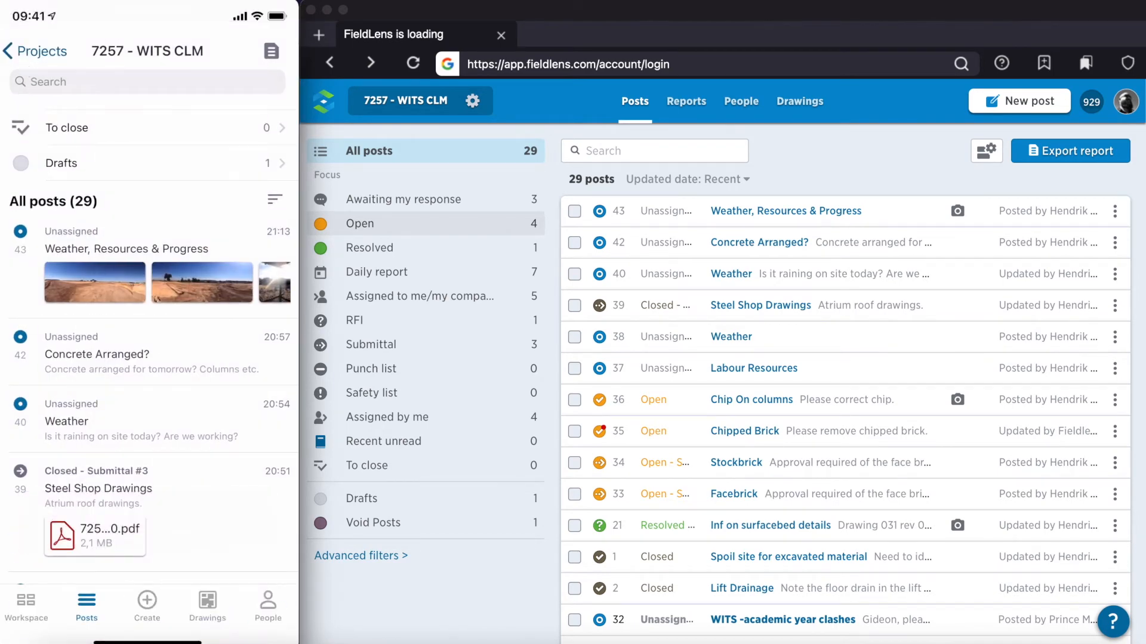
left_click(147, 606)
left_click(147, 555)
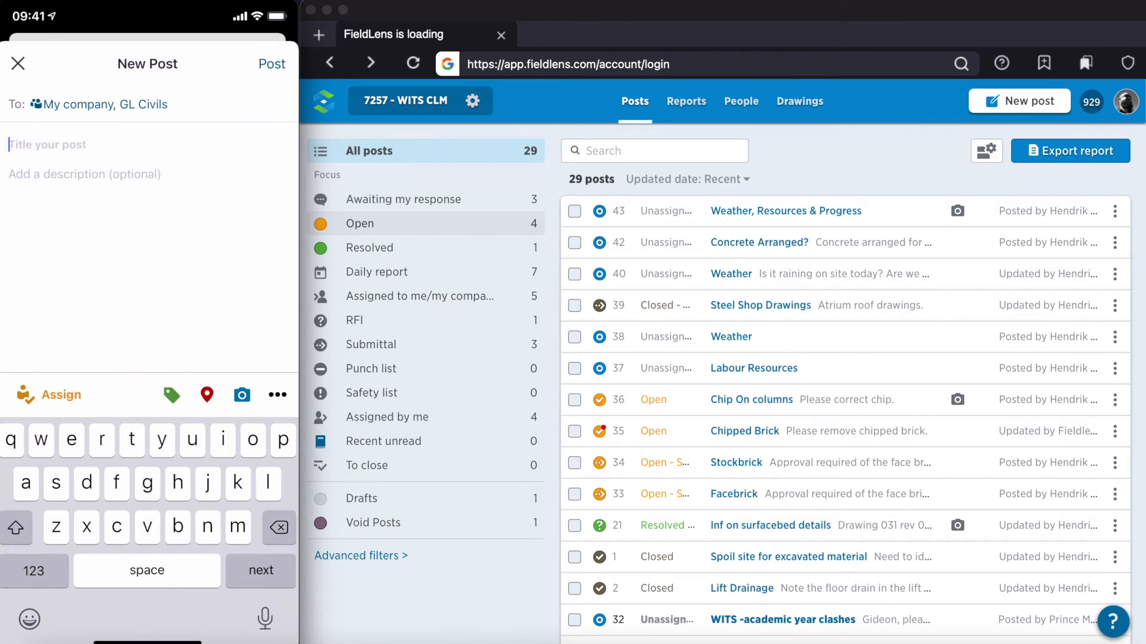
type("Weather")
key("Return")
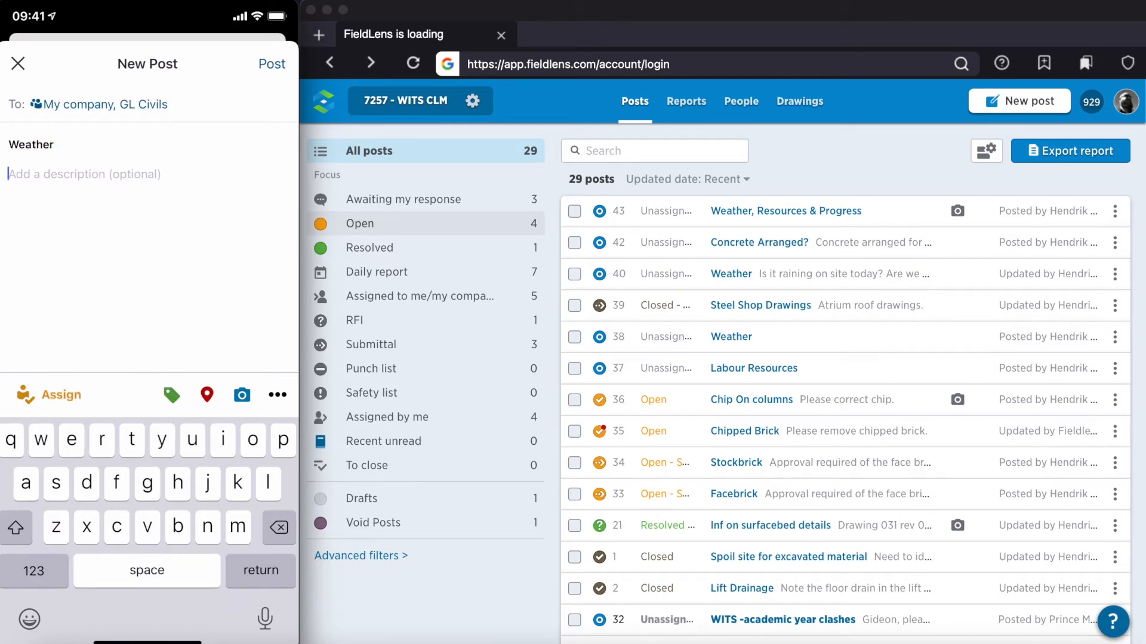
Step: Enter the post description "See it's raining today. Are we working?"
type("See it")
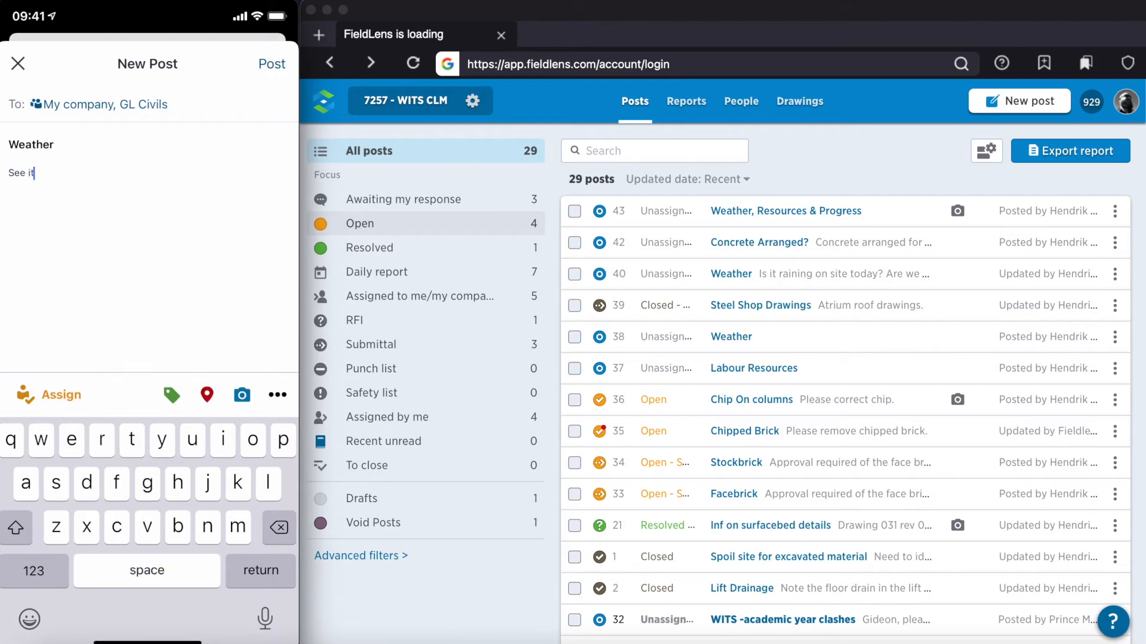
left_click(33, 571)
type("'")
left_click(34, 571)
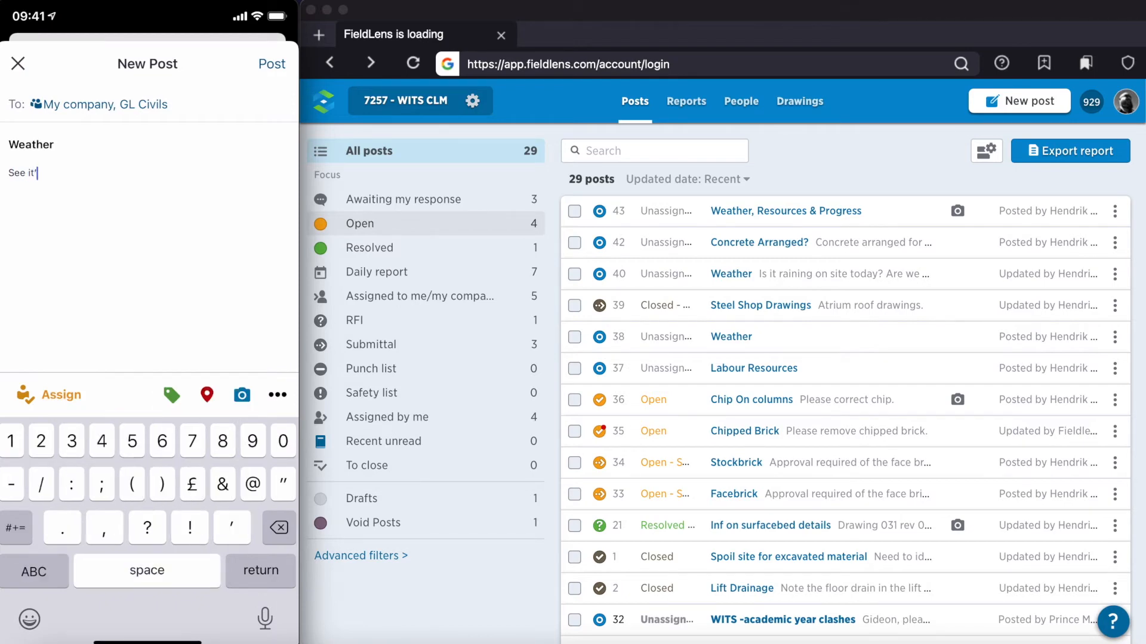
type("s raining today")
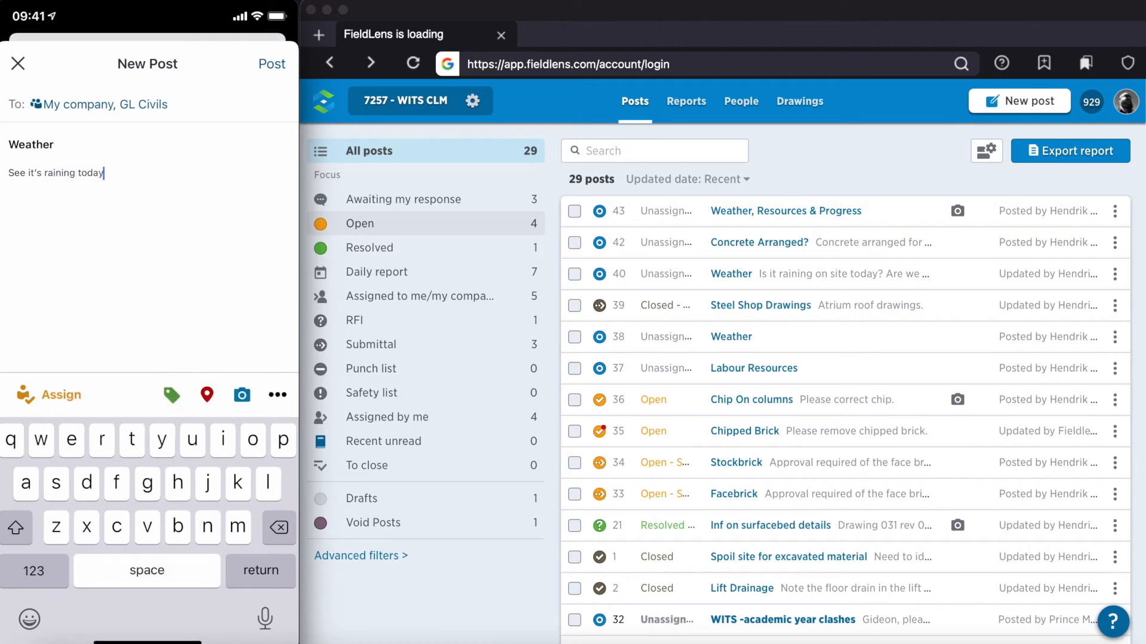
left_click(34, 571)
type(". Are we working")
left_click(34, 571)
type("?")
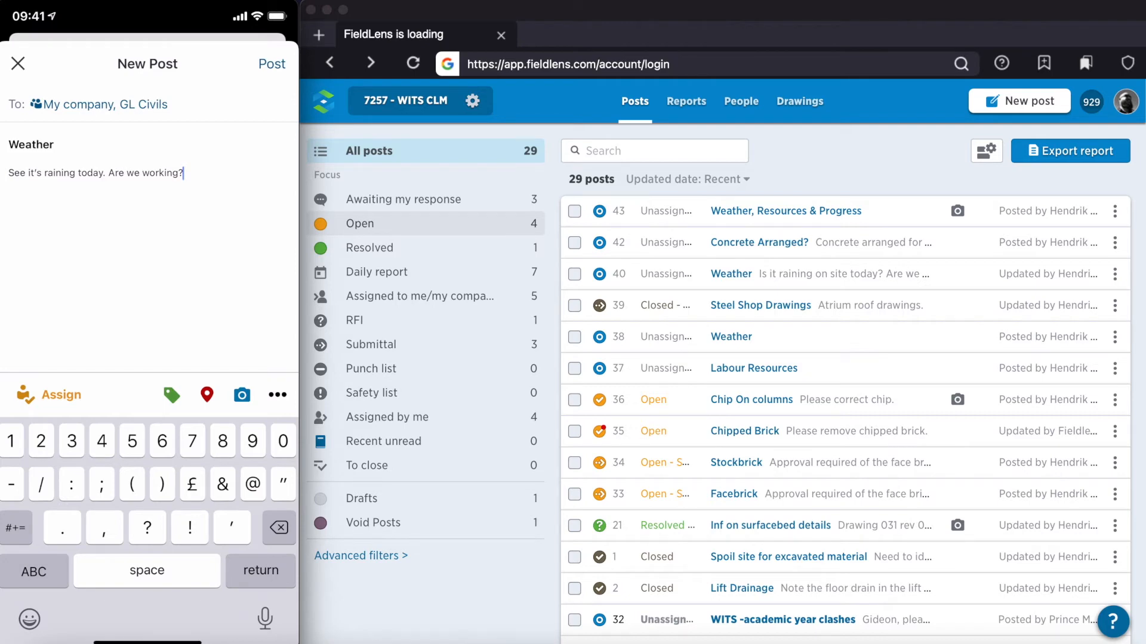
Step: Check the Weather post's recipients and publish it to My company and GL Civils
left_click(105, 104)
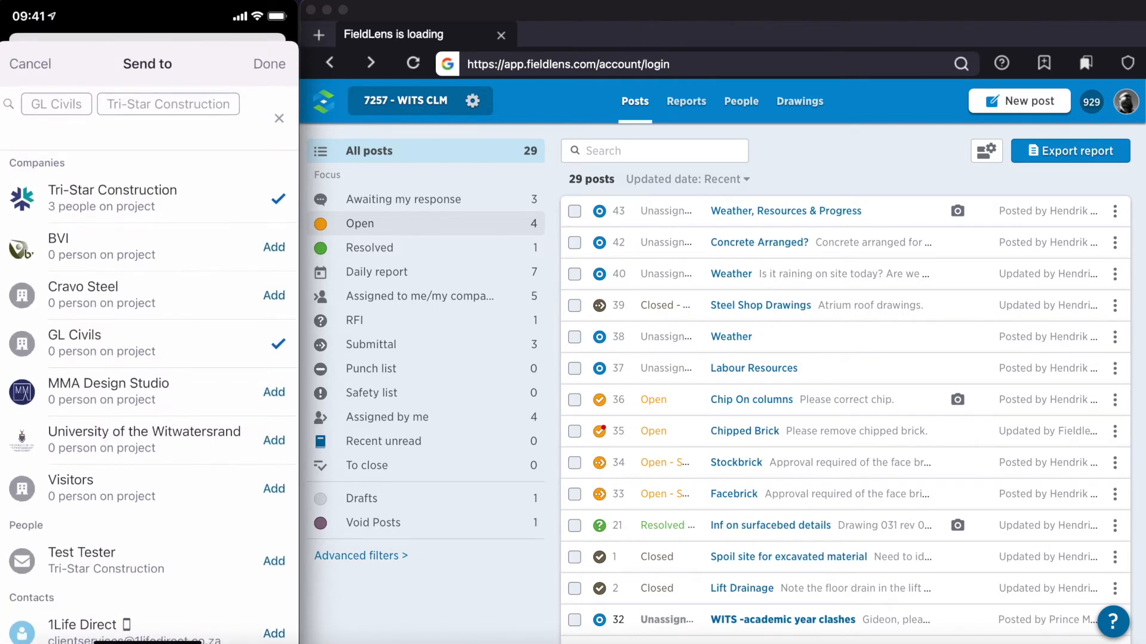
left_click(269, 64)
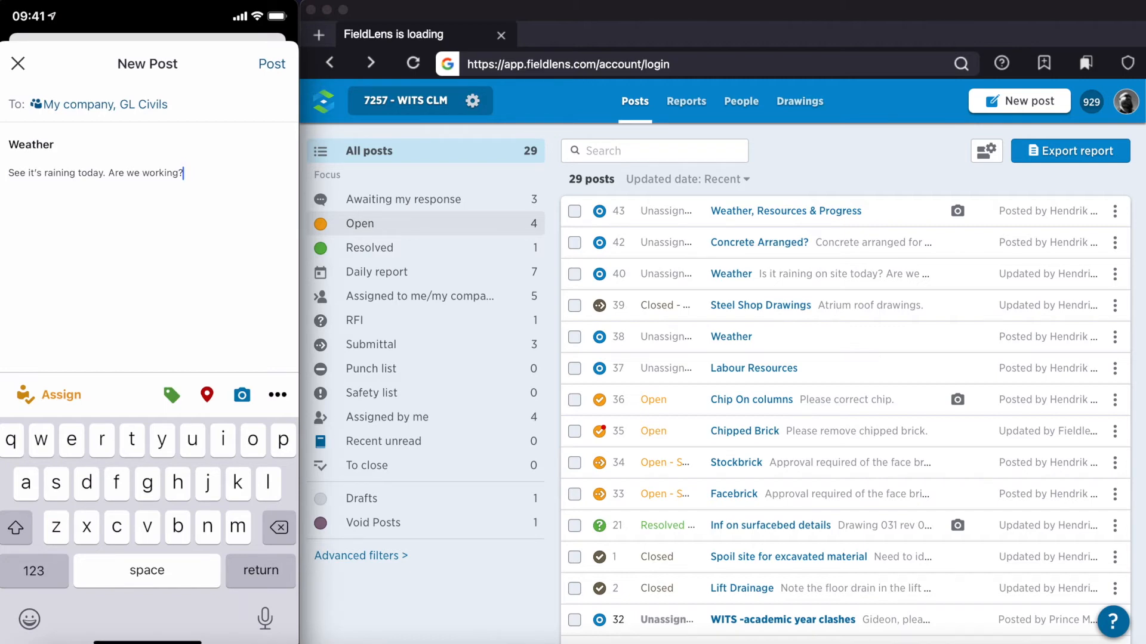
left_click(271, 64)
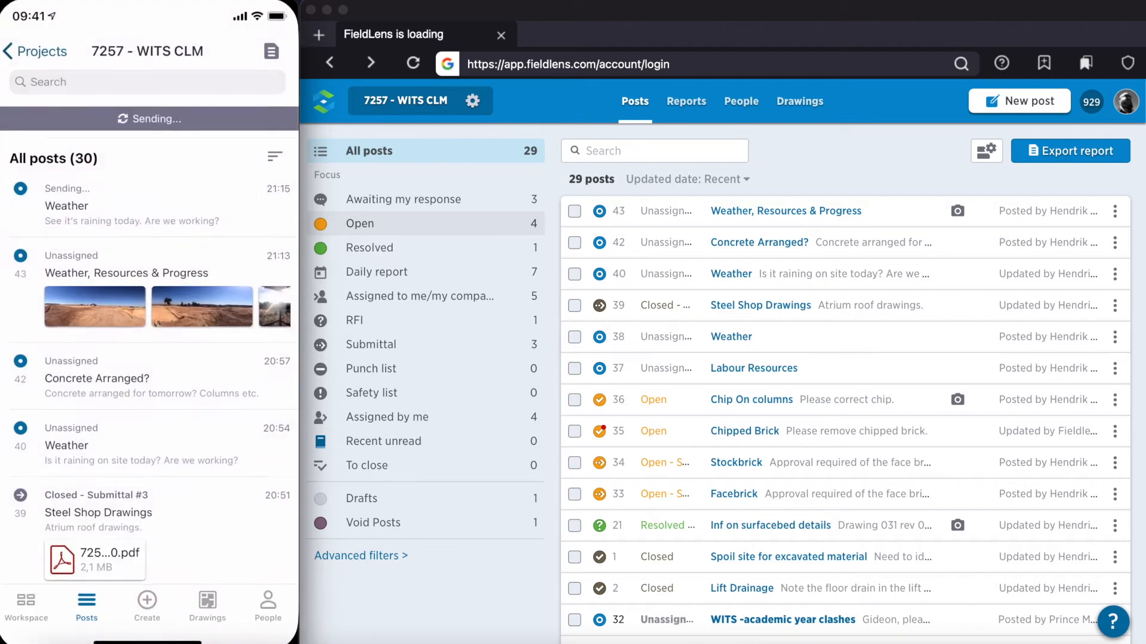
Step: Reply "Yes, work on, let's go!" to the newly published Weather post on the phone, and close it
left_click(146, 180)
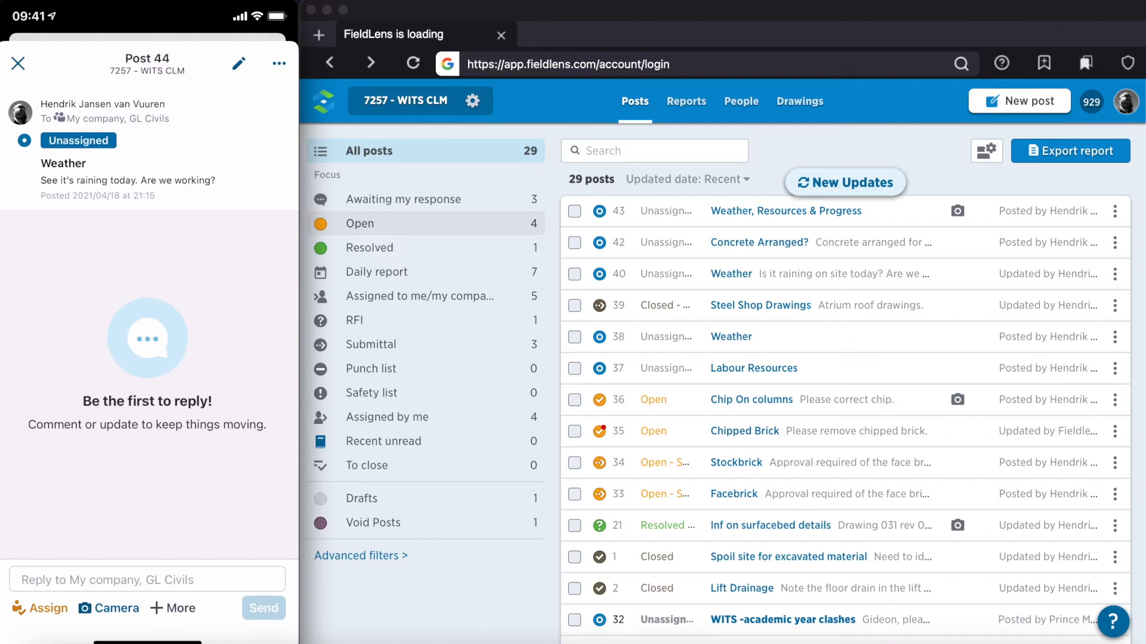
left_click(147, 580)
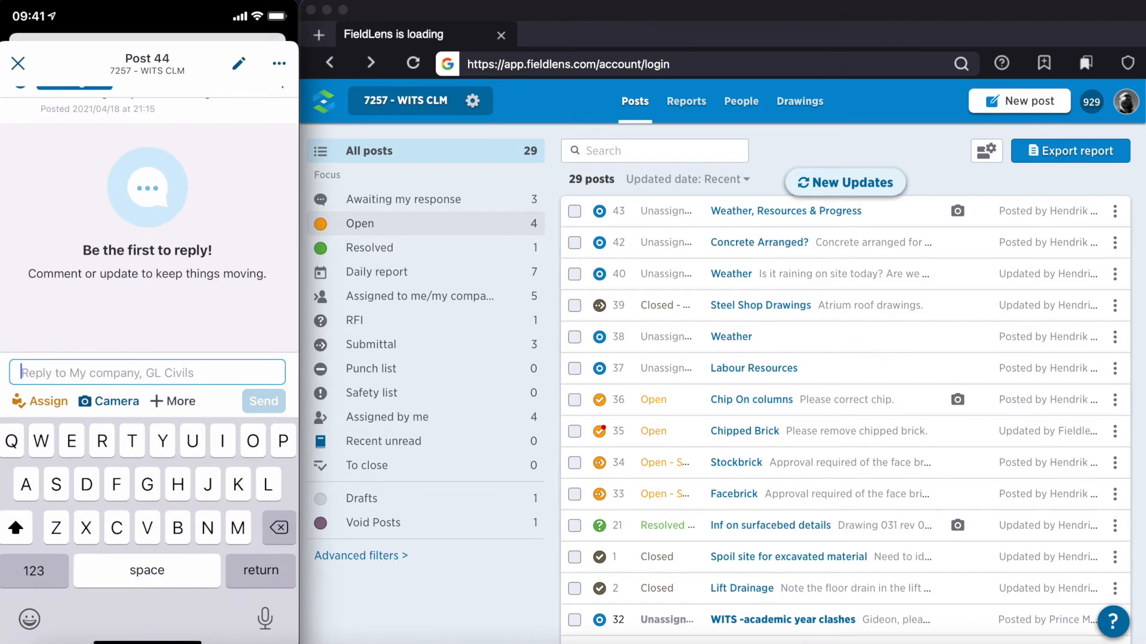
type("Yes")
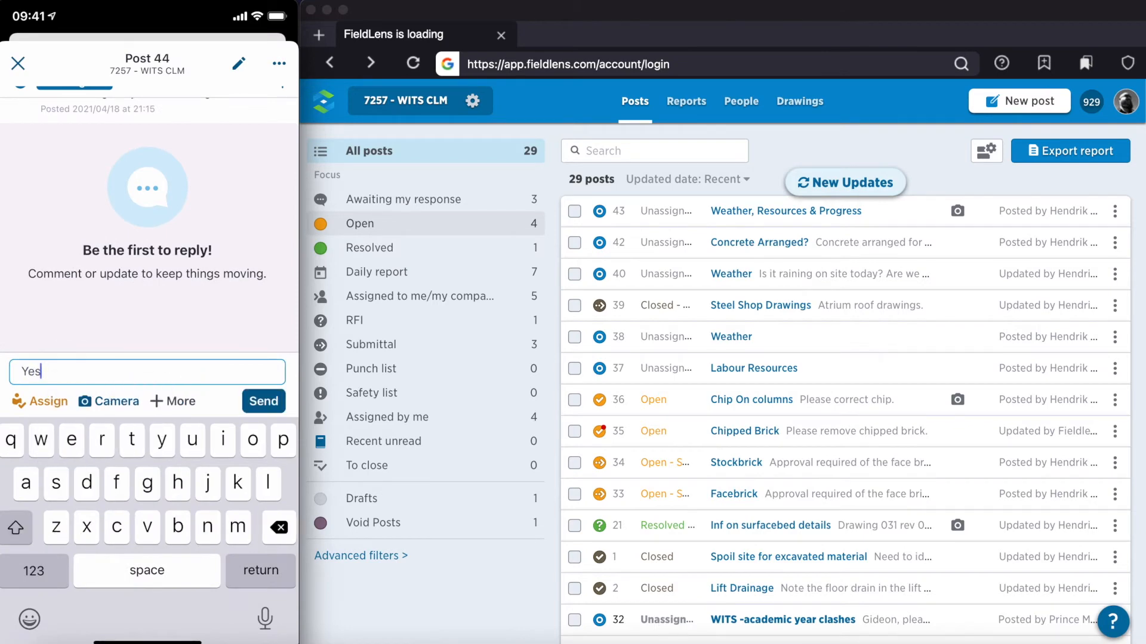
left_click(34, 571)
type(", w")
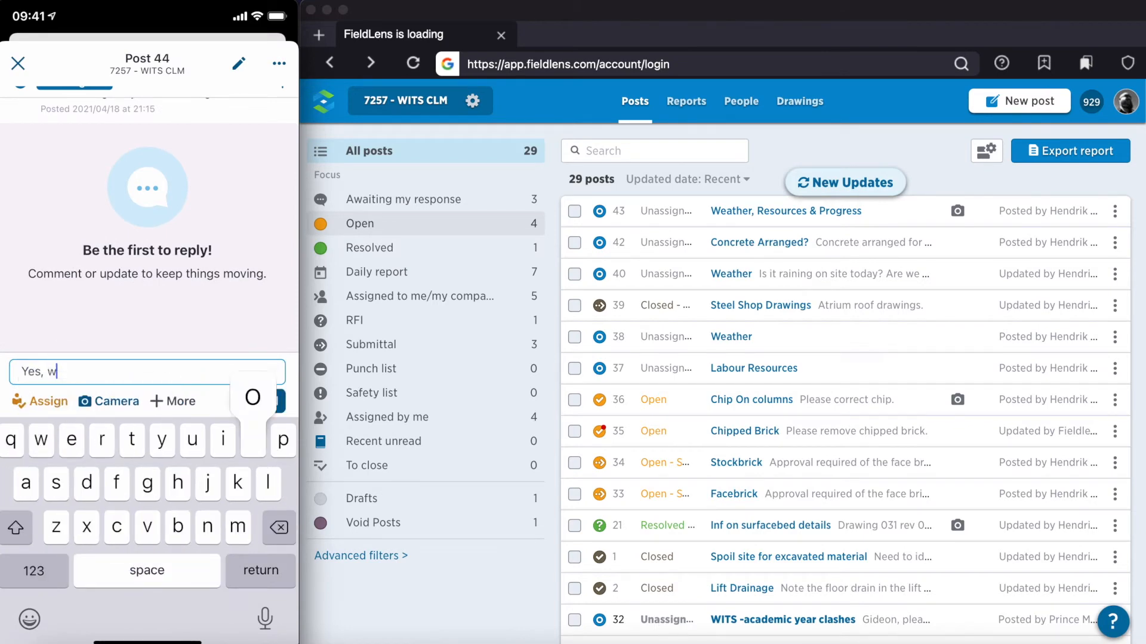
type("ork on")
left_click(34, 571)
type(", lets")
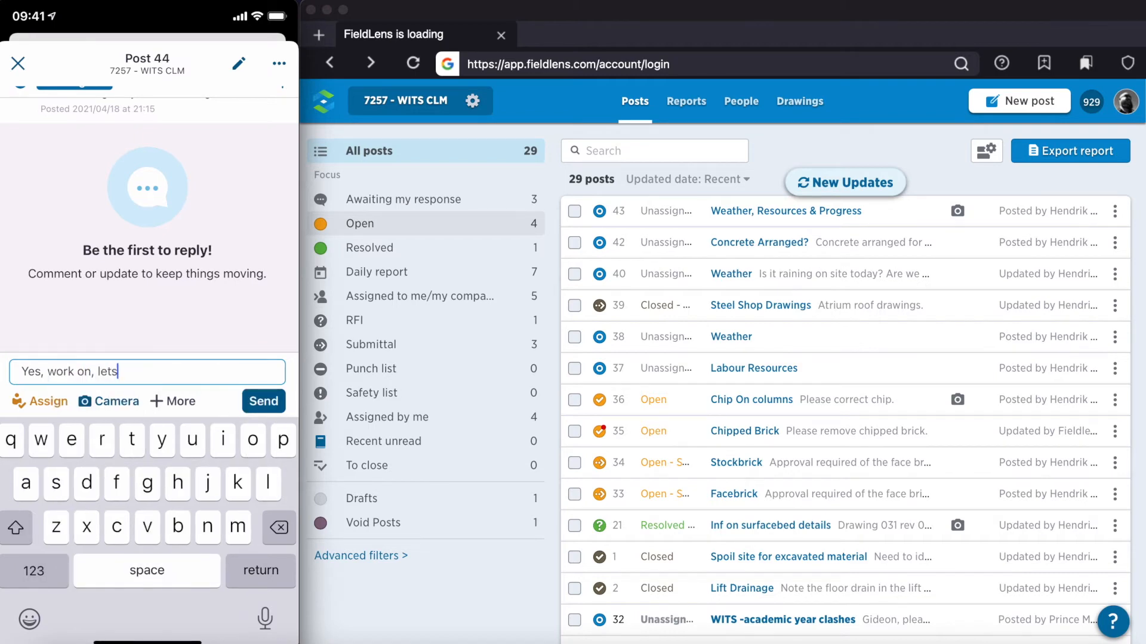
key("BackSpace")
left_click(33, 571)
type("'s go")
left_click(34, 571)
type("!")
left_click(264, 401)
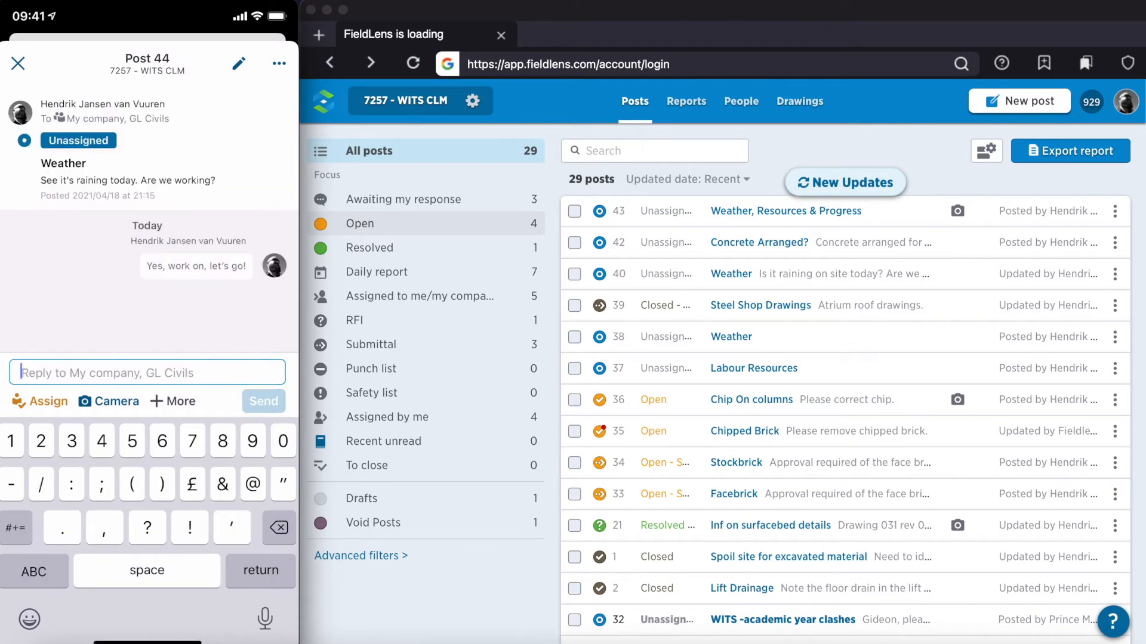
left_click(16, 61)
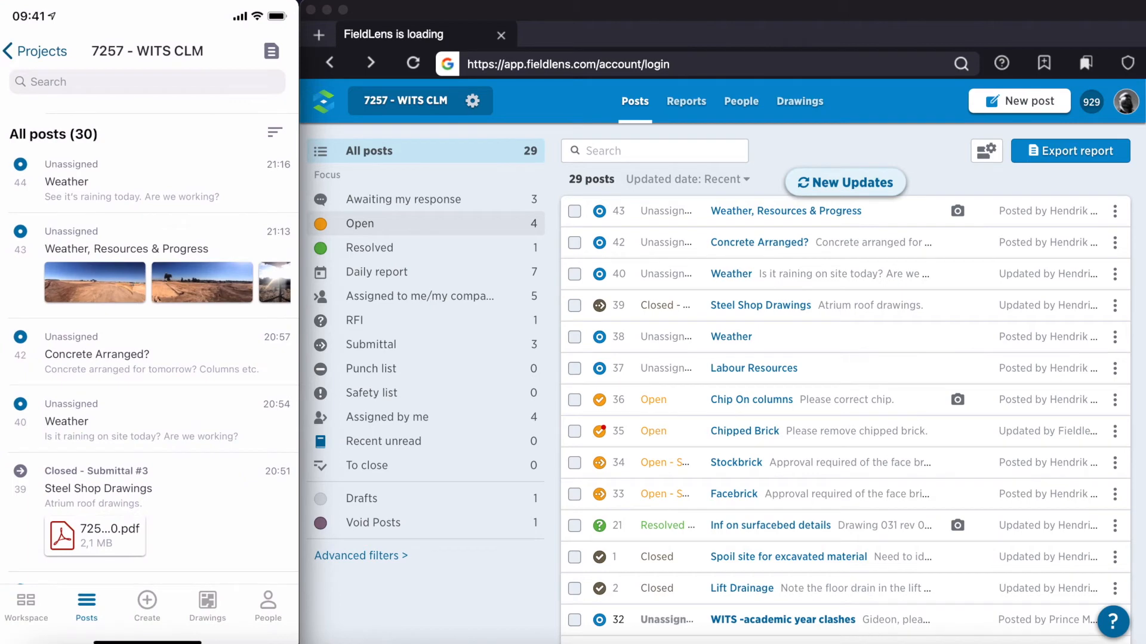
Step: Load the new updates in the web post list and review post 44, "Weather", with its reply
left_click(860, 127)
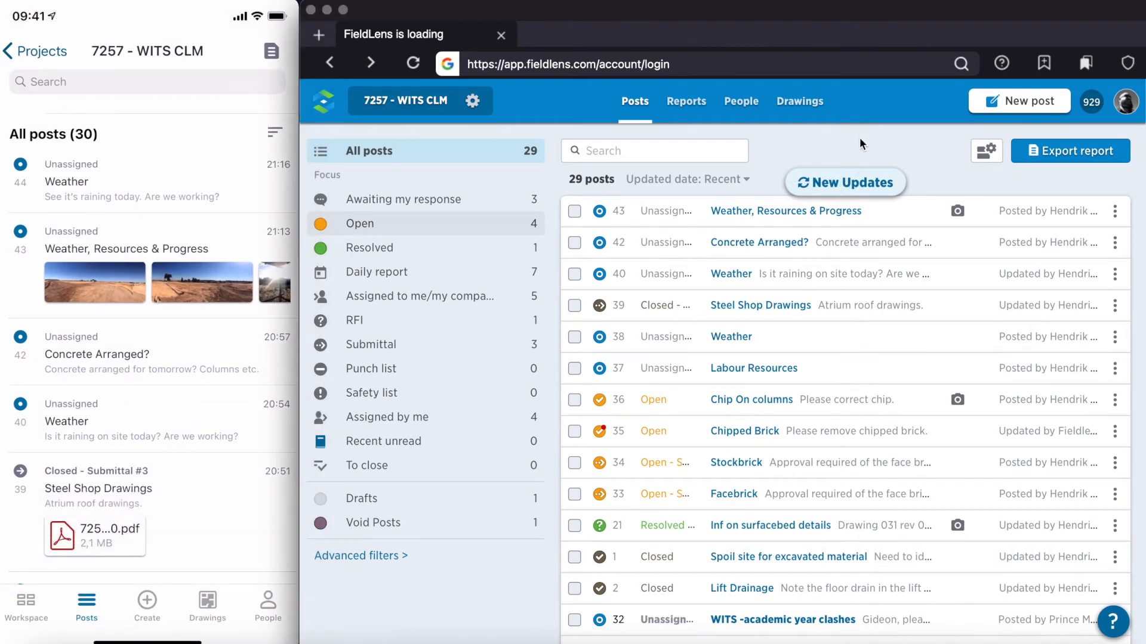
left_click(861, 181)
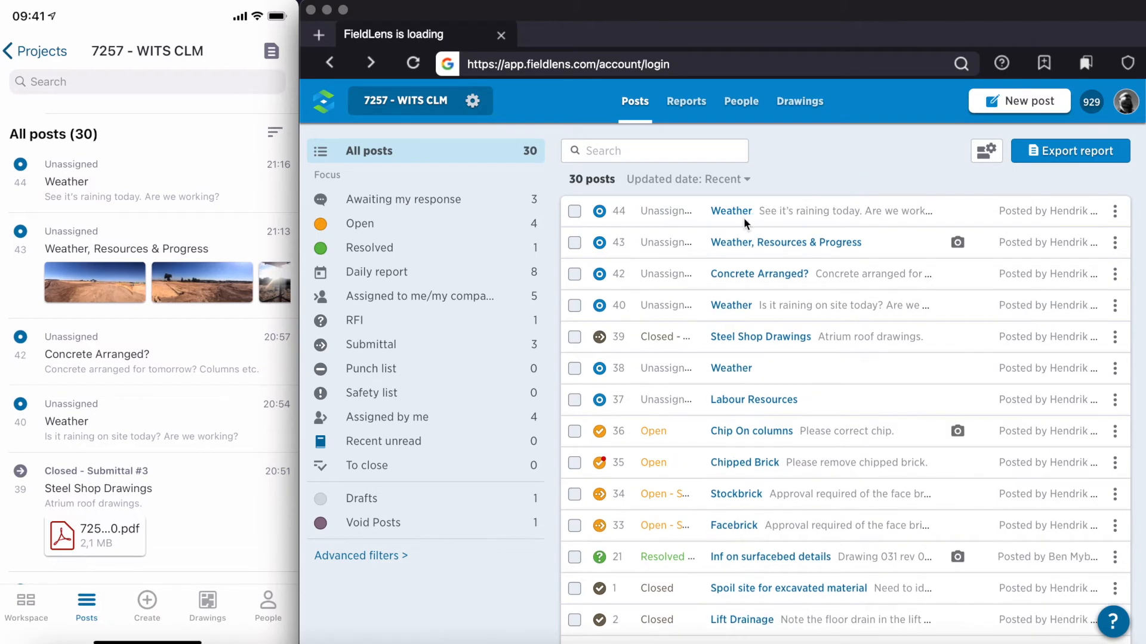
left_click(925, 206)
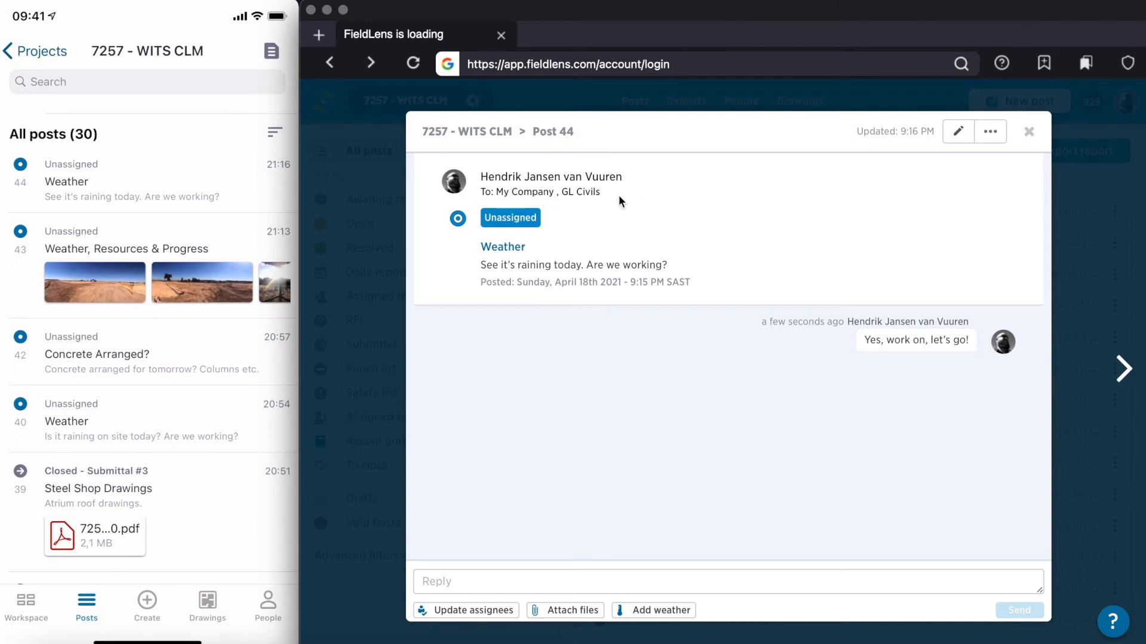
left_click(1030, 132)
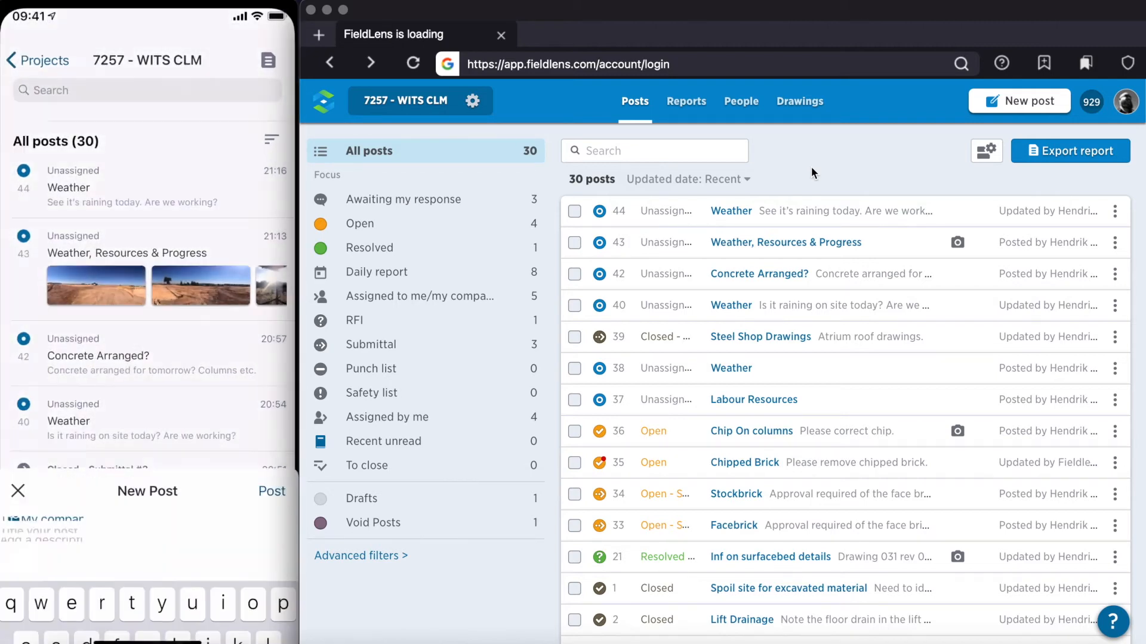
Step: Title the new phone post "Need concrete strength detail for Columns"
type("Need ")
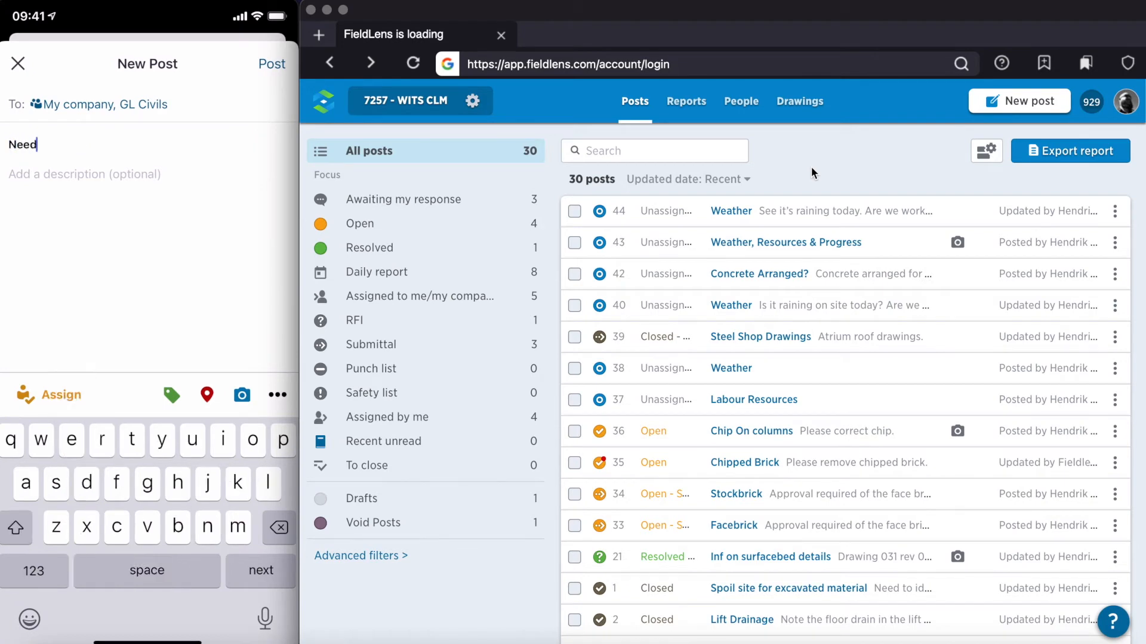
type("concret")
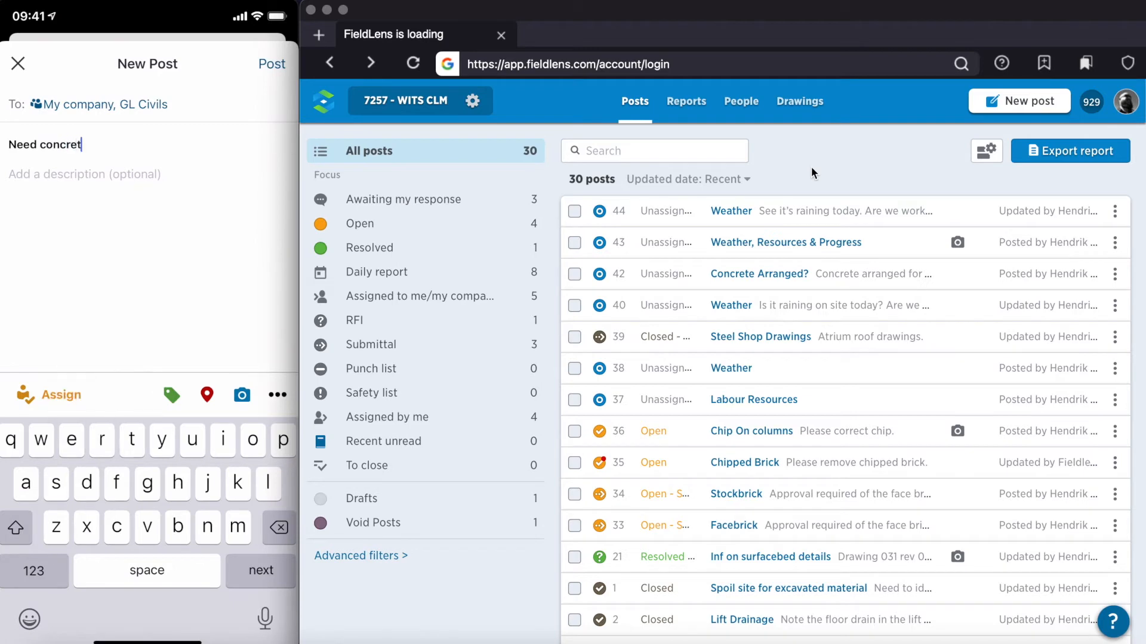
type("e ")
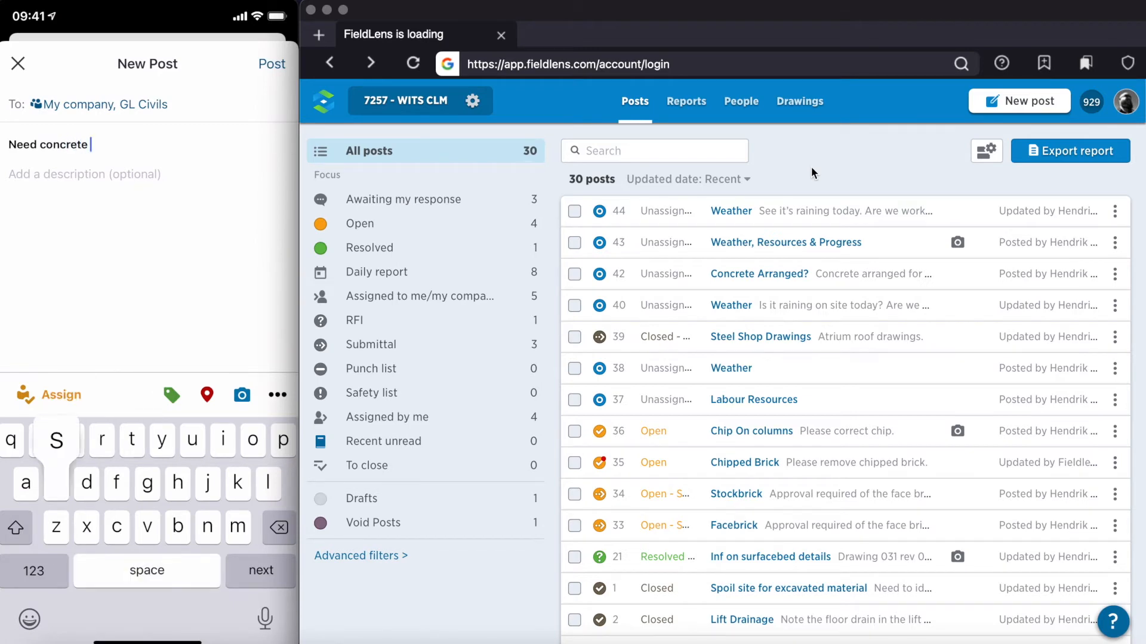
type("strength")
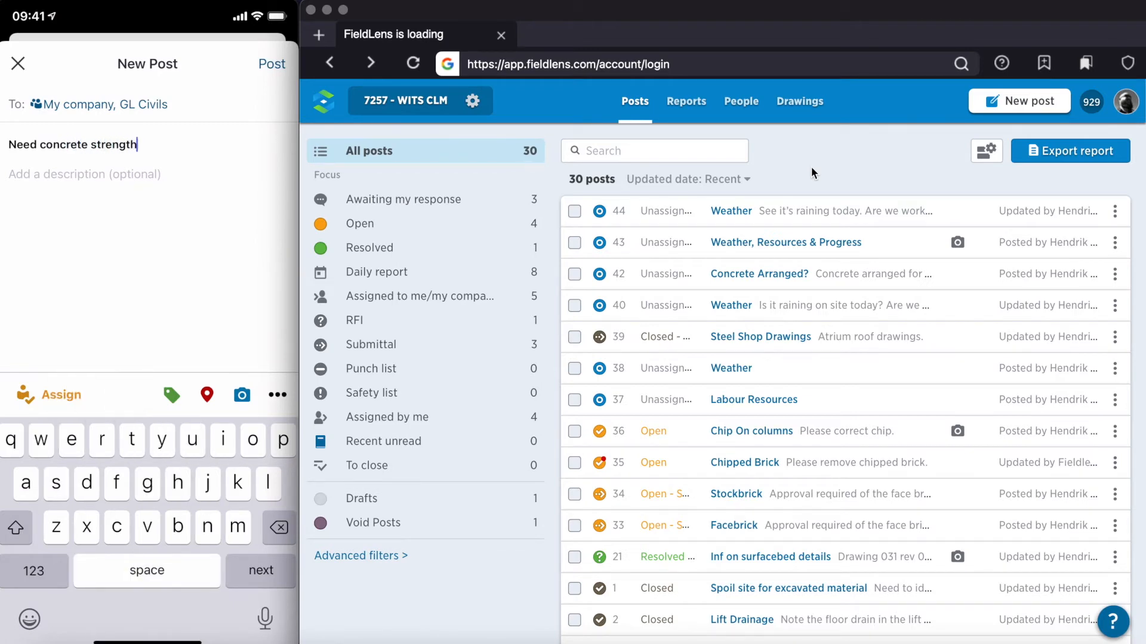
type(" detail for")
key("shift")
type("Columns")
key("Return")
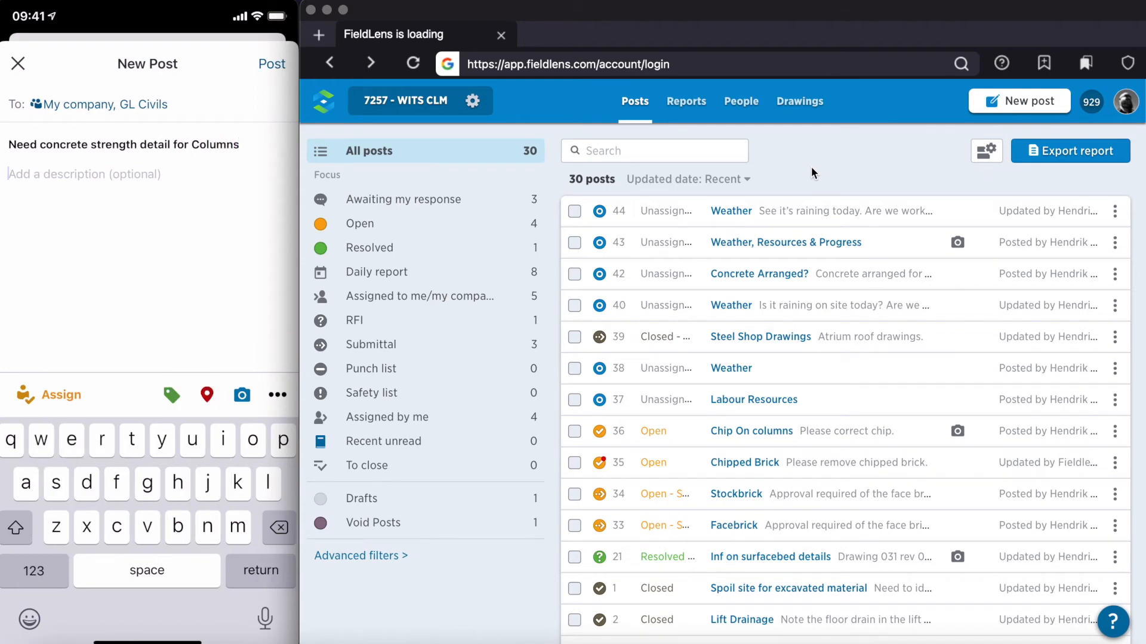
Step: Enter the post description "Please provide detail as pouring is to be starting next week."
type("Please provide detail")
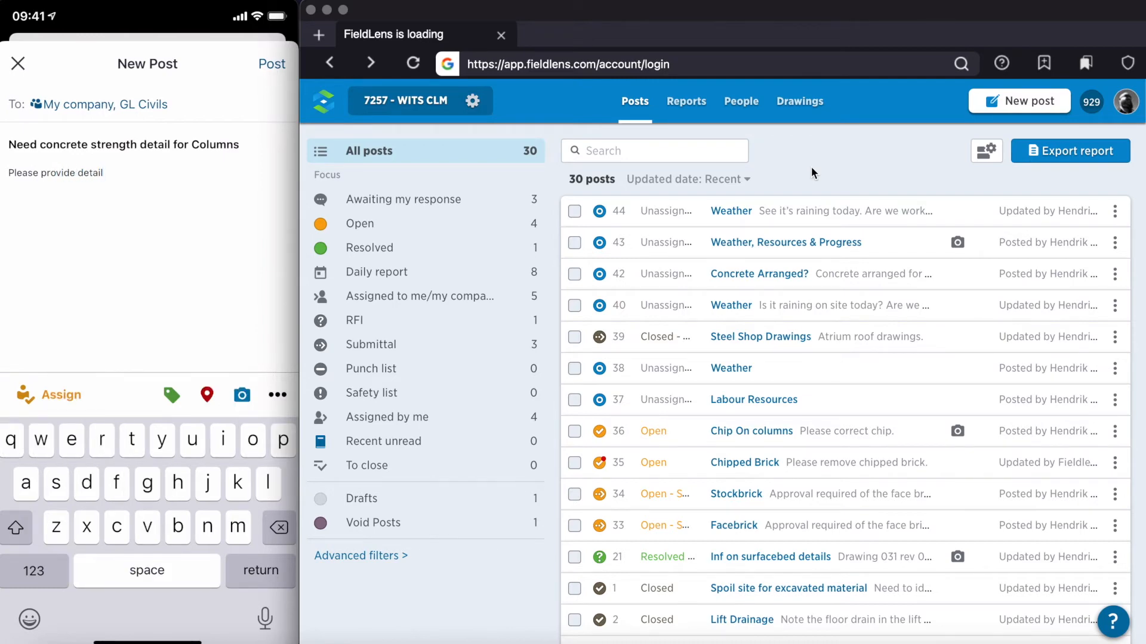
type(" as p")
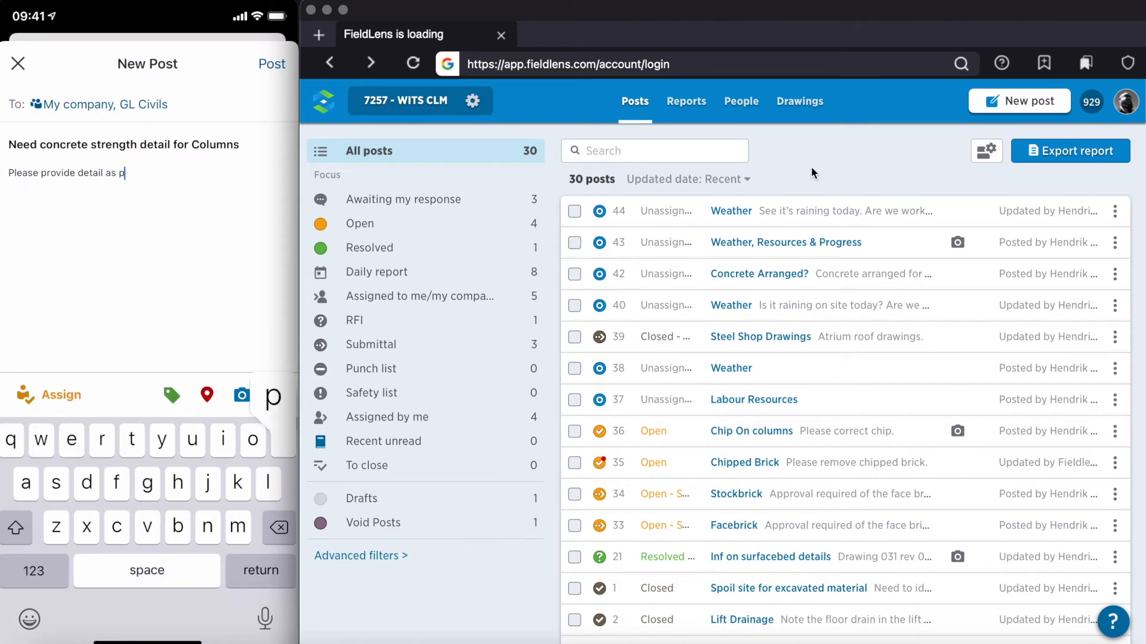
type("ouring ")
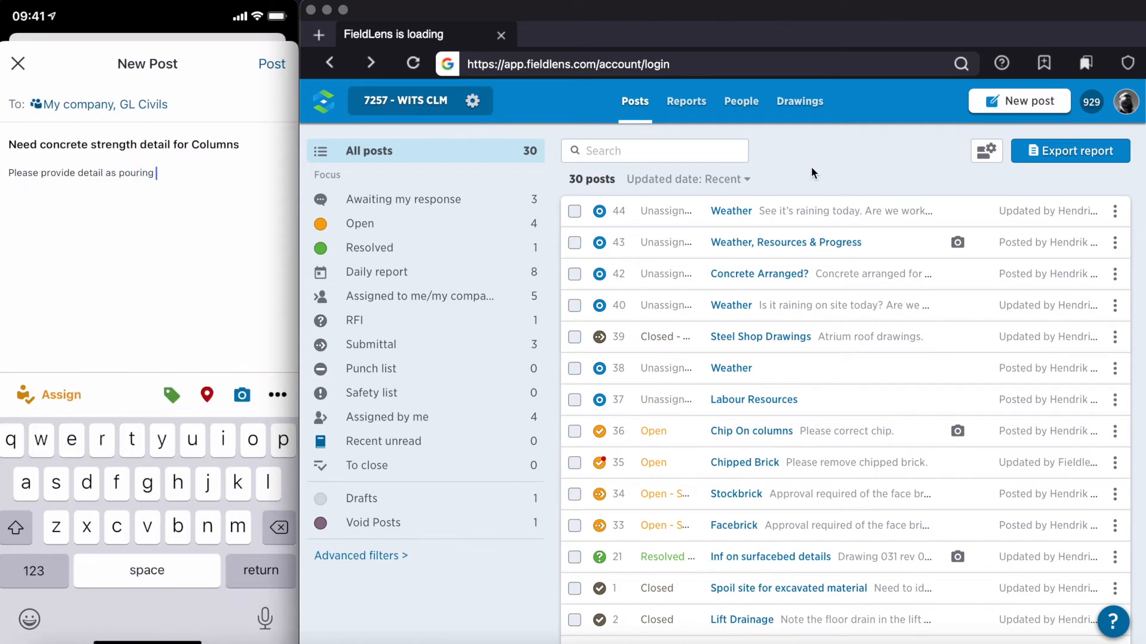
type("is to be starting ne")
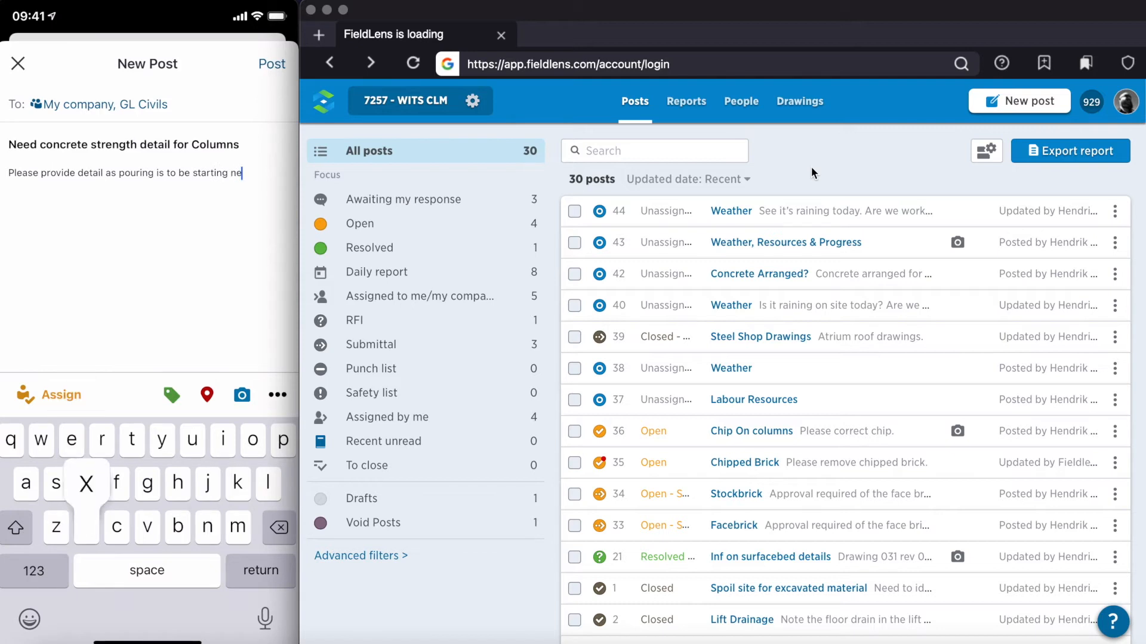
type("xt week.")
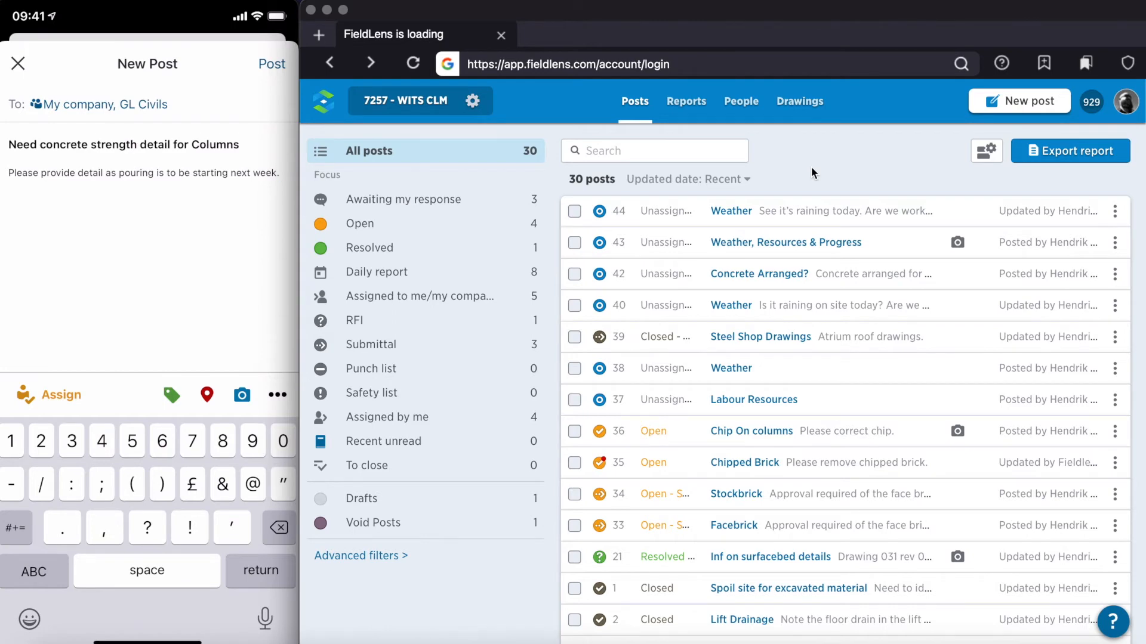
Step: Assign the concrete strength post to Tri-Star Construction with the due date 4/23/2021 and publish it
left_click(50, 394)
left_click(274, 174)
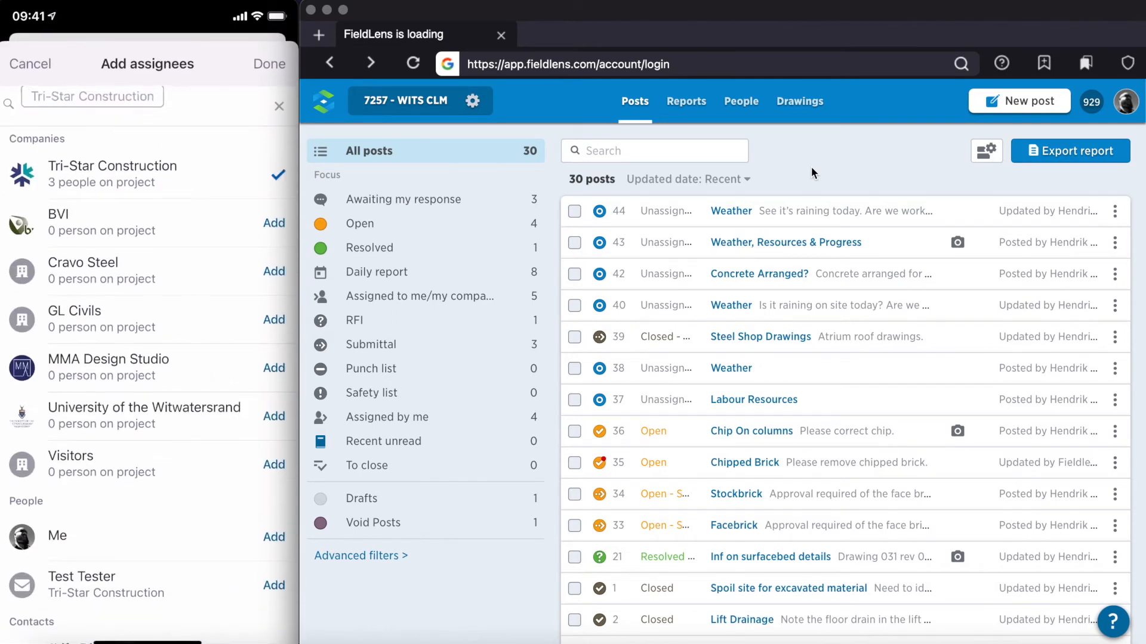
left_click(269, 64)
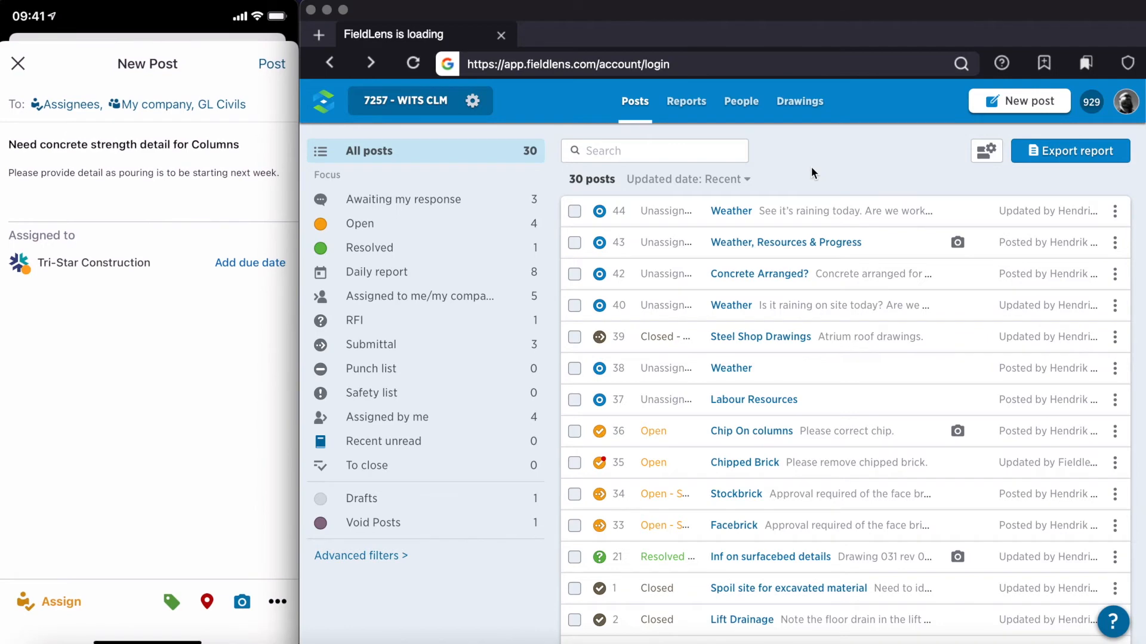
left_click(250, 263)
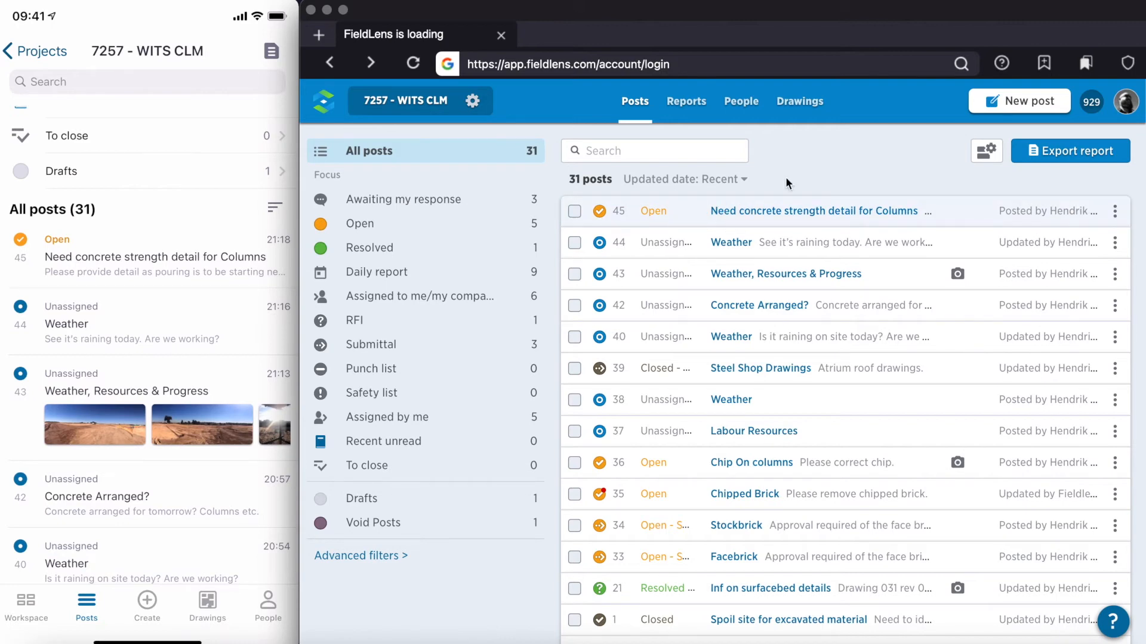
Step: Open post 45, "Need concrete strength detail for Columns", in the web version and make it an RFI with the RFI flag
left_click(704, 210)
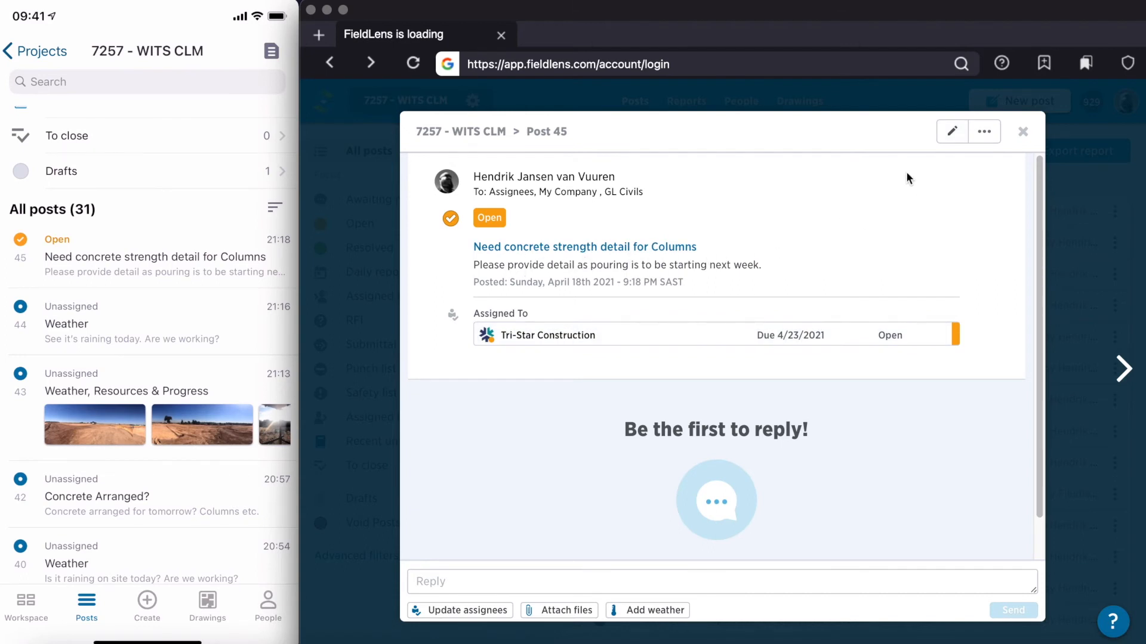
left_click(952, 133)
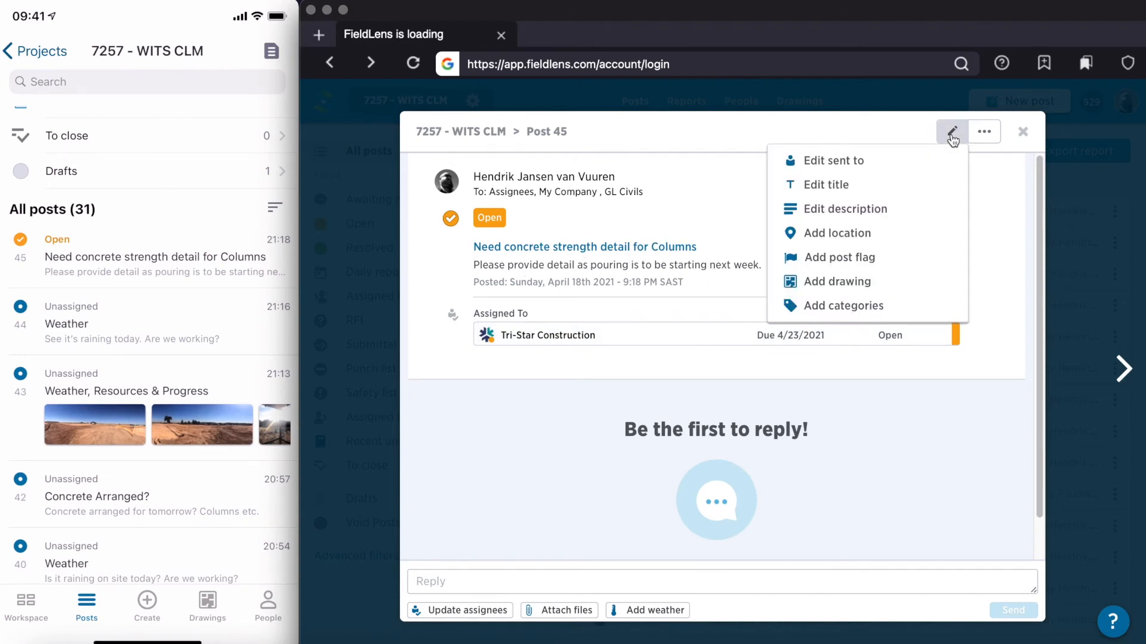
left_click(852, 257)
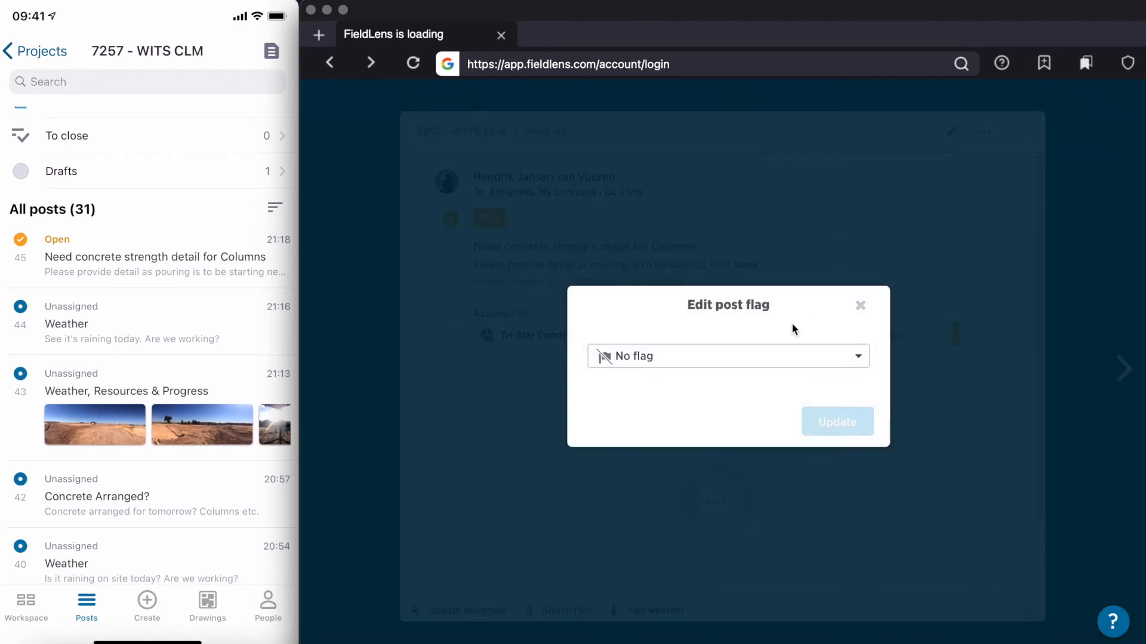
left_click(764, 367)
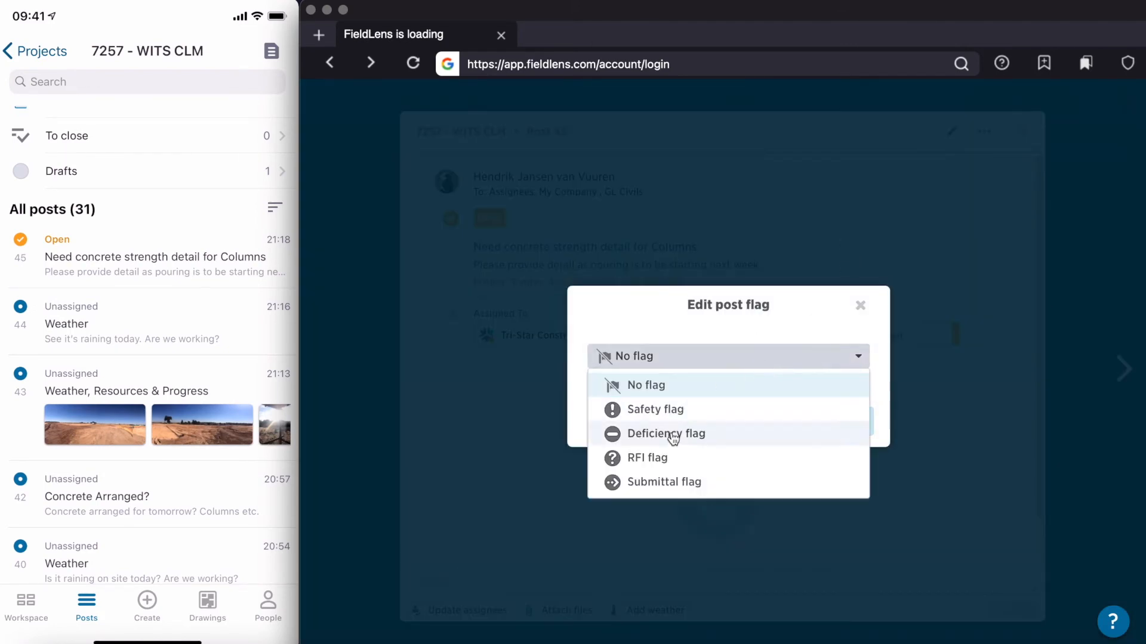
left_click(667, 460)
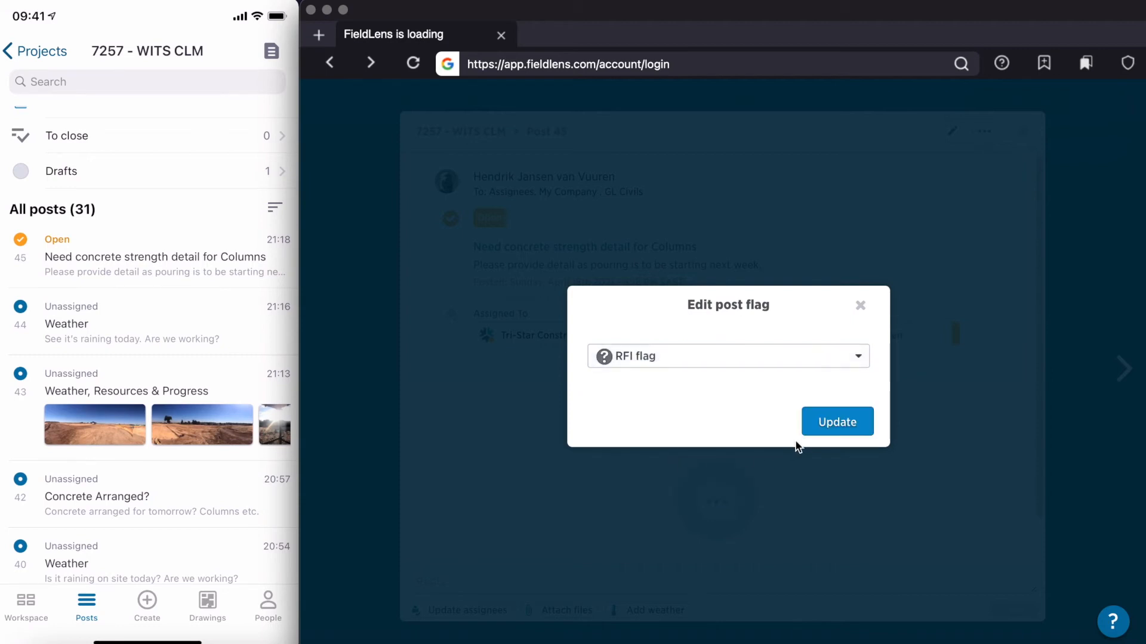
left_click(821, 431)
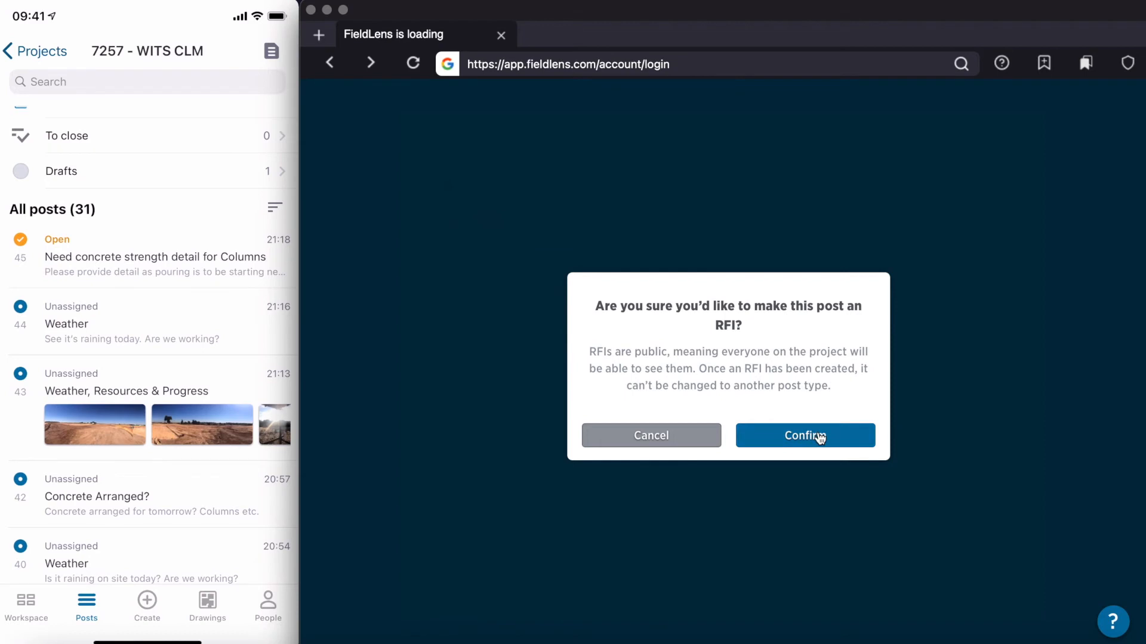
left_click(820, 439)
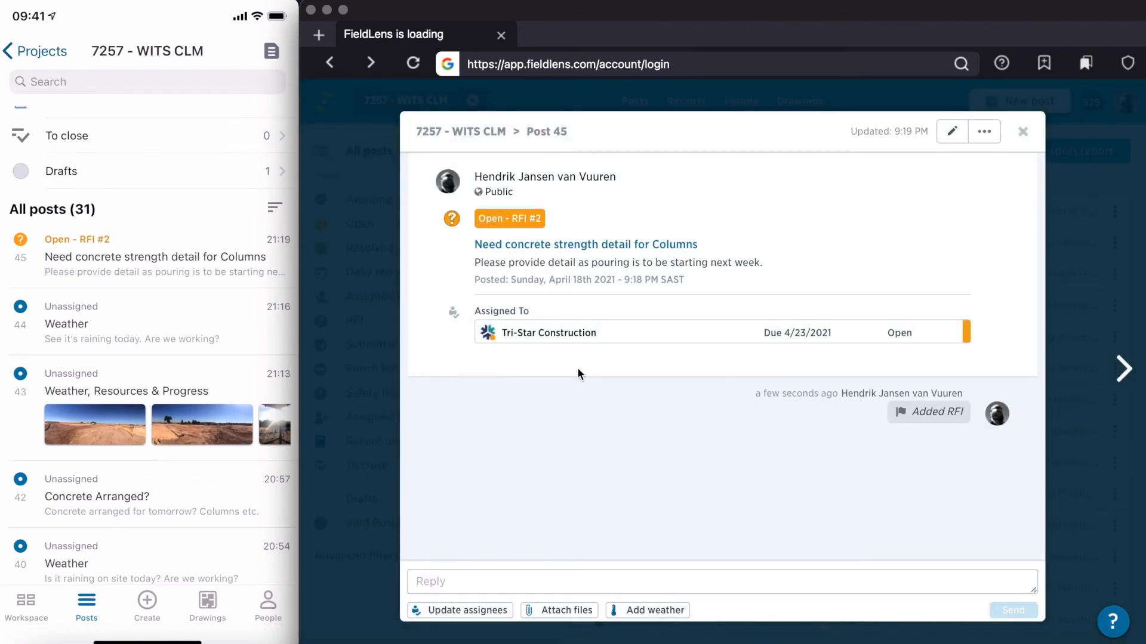
Step: Add the company Visitors as an assignee of post 45 with the due date 4/21/2021
left_click(495, 611)
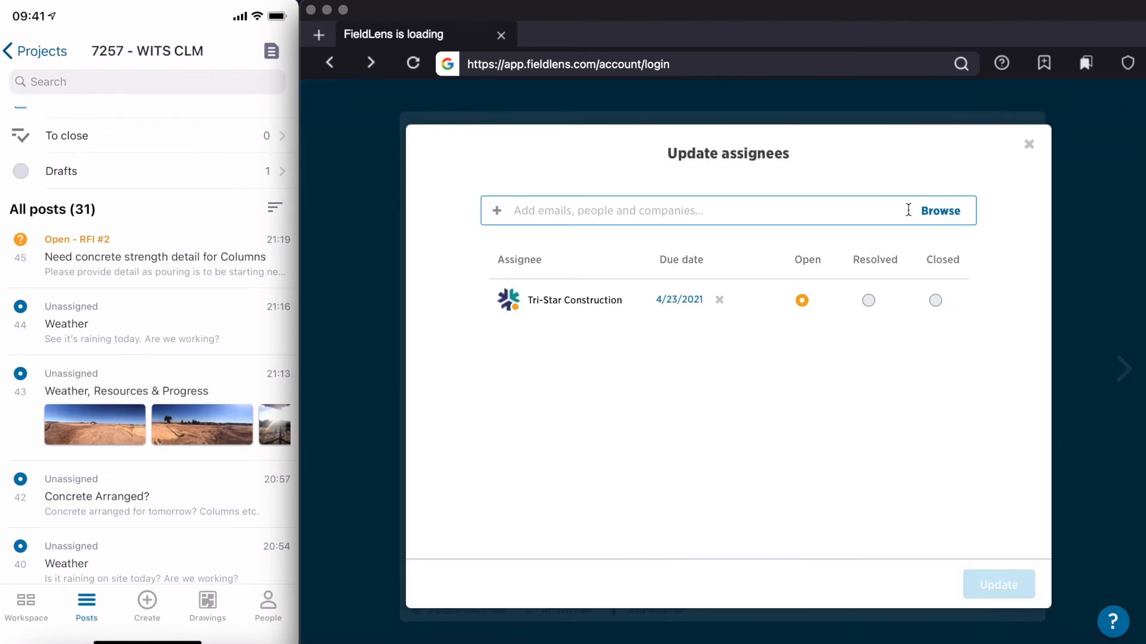
left_click(930, 218)
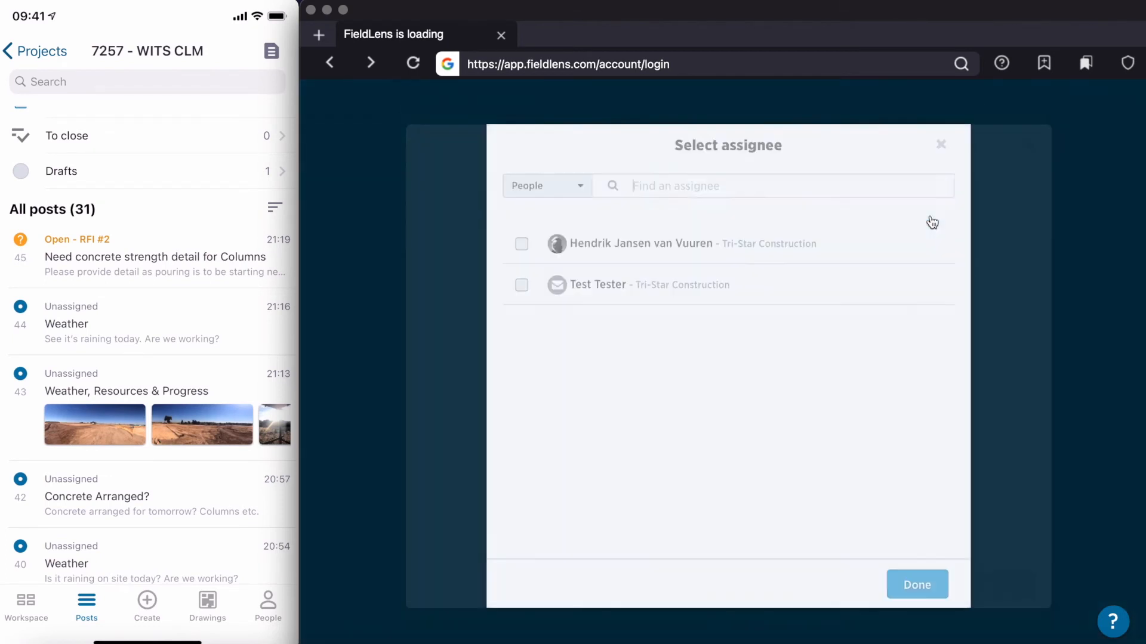
left_click(565, 191)
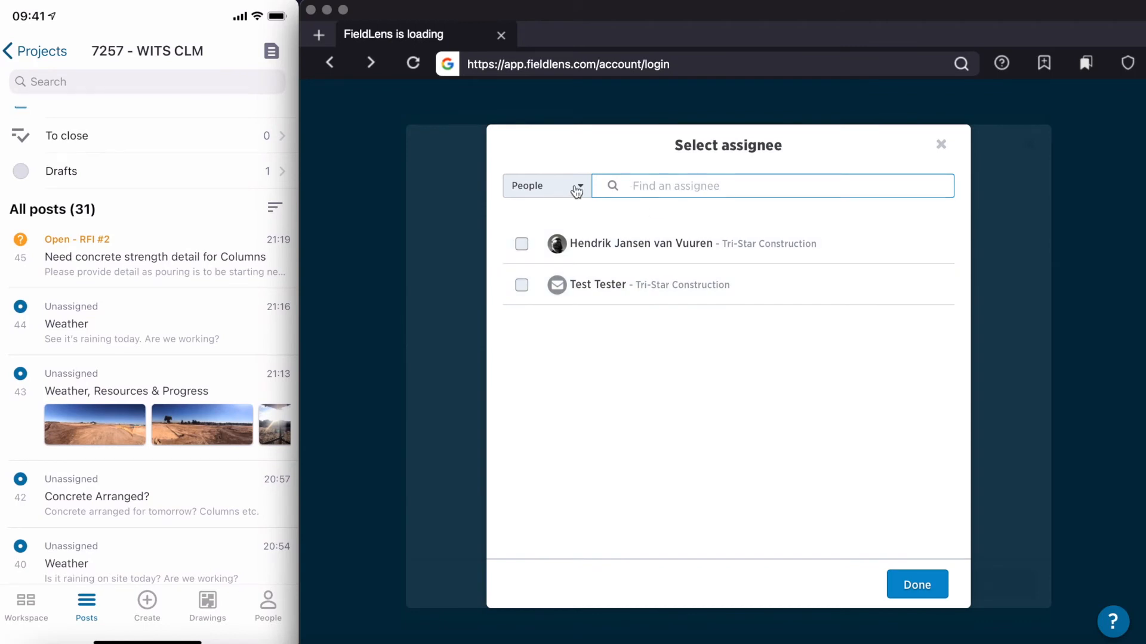
left_click(560, 238)
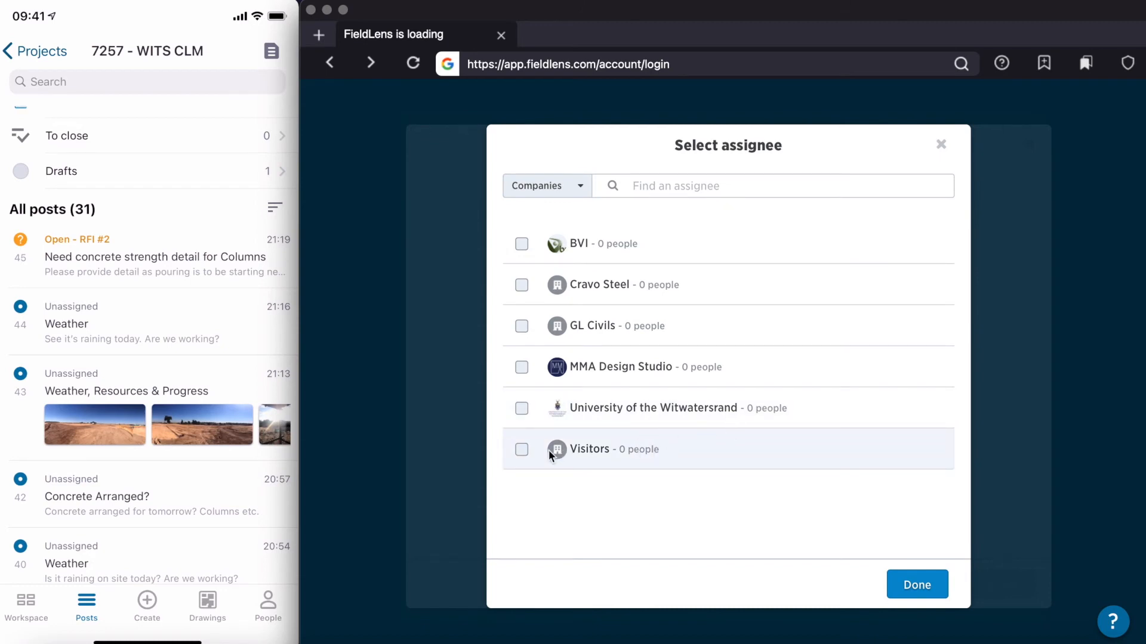
left_click(931, 584)
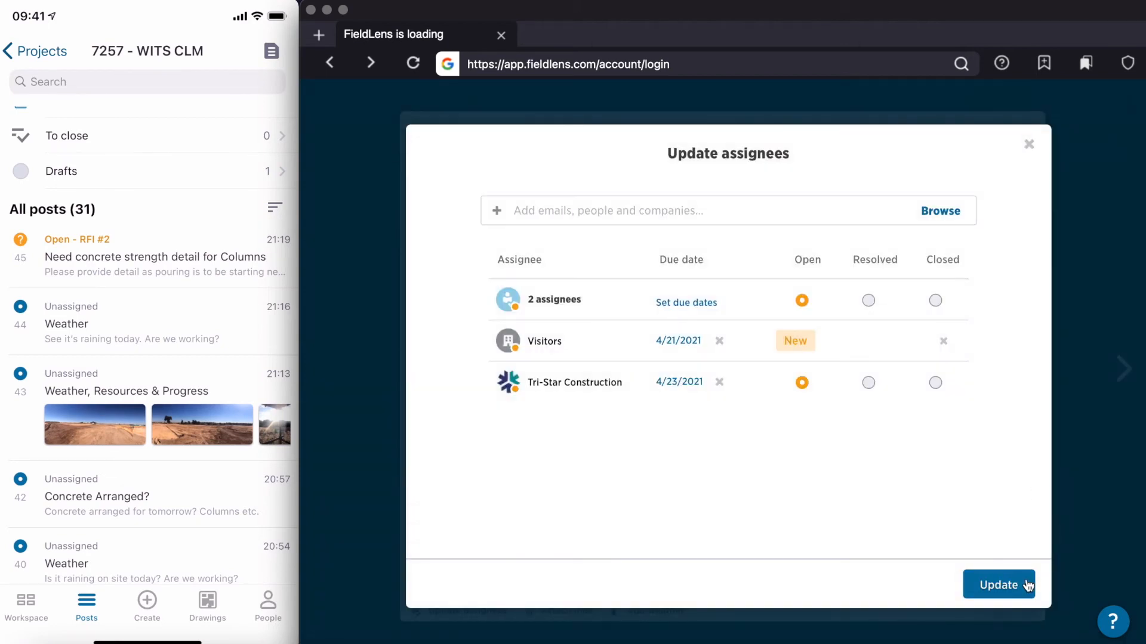
left_click(1027, 586)
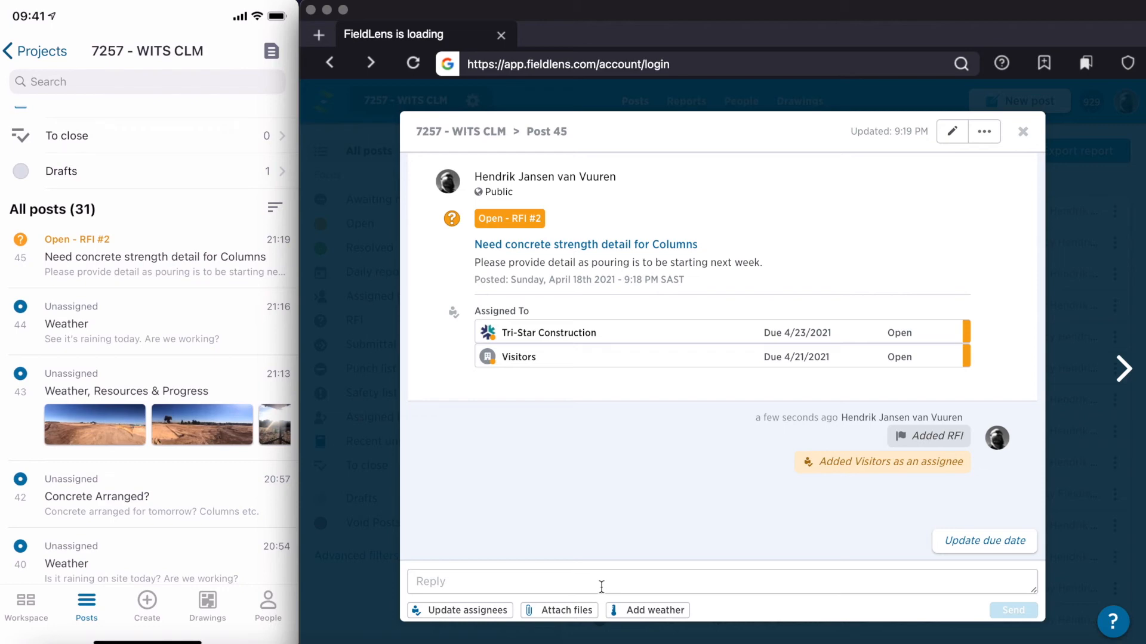
Step: Attach the file 7257.13.060 from the computer to a reply on post 45 and send it
left_click(572, 611)
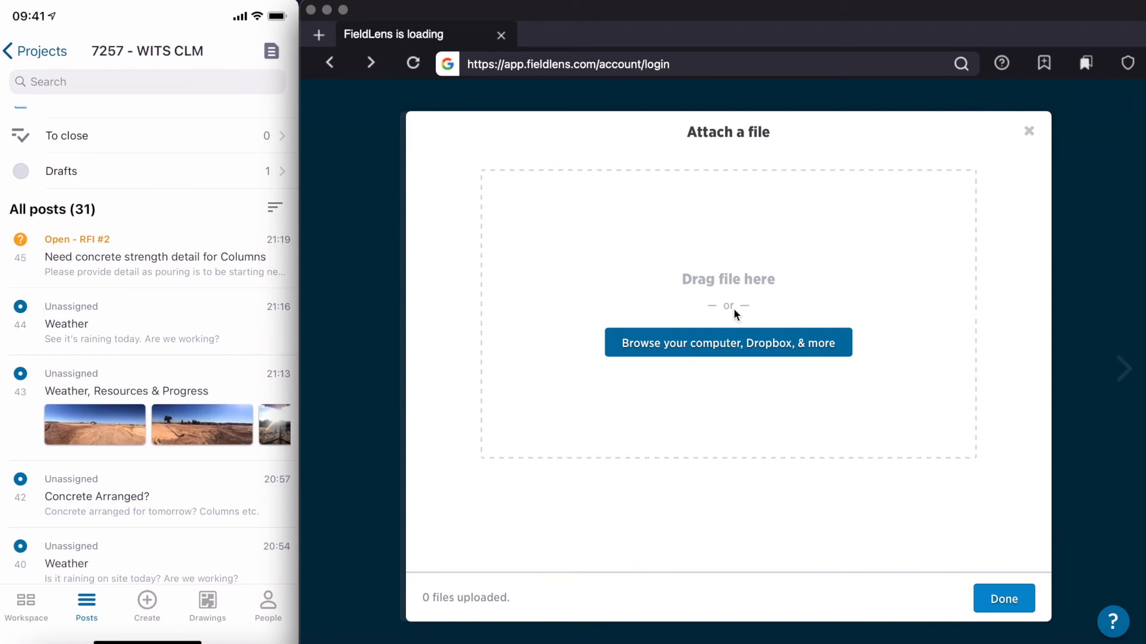
left_click(735, 343)
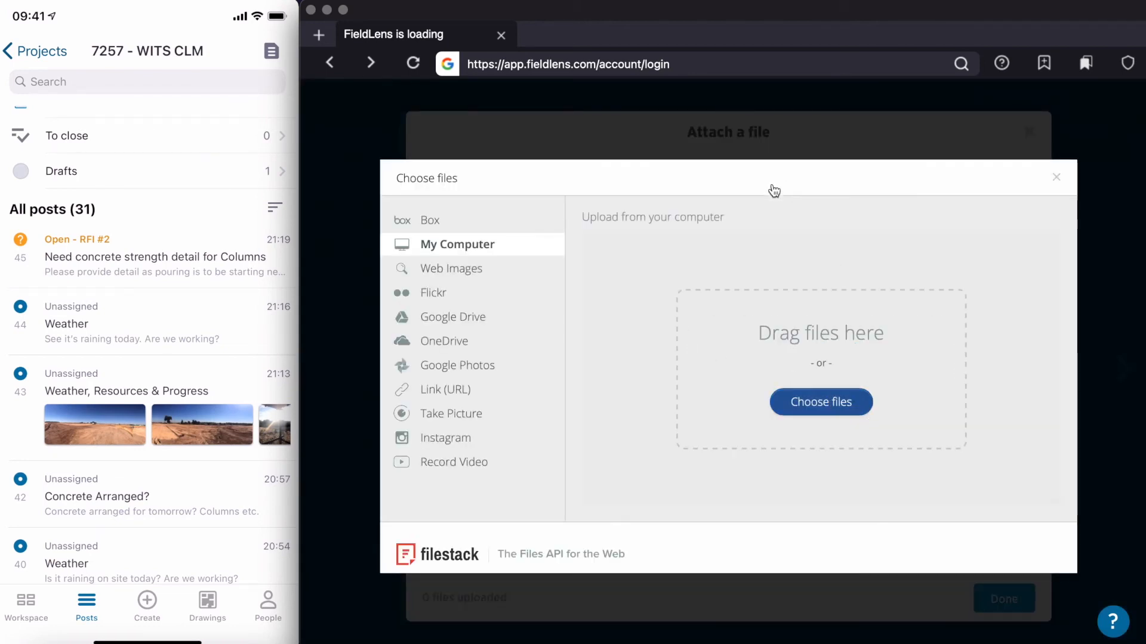
left_click(617, 258)
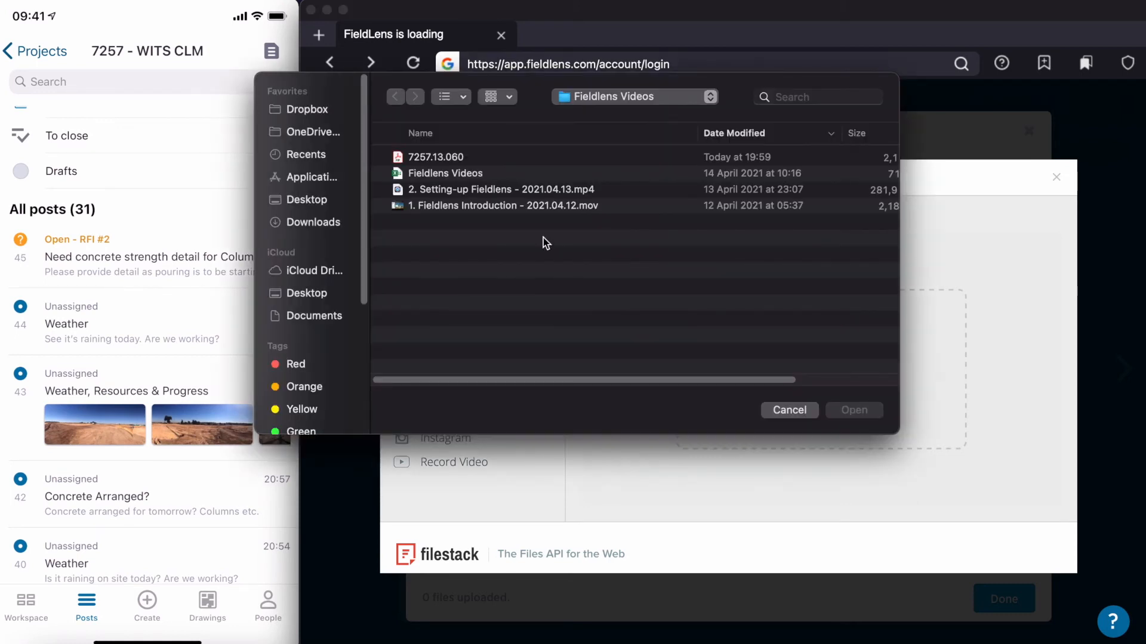
left_click(459, 158)
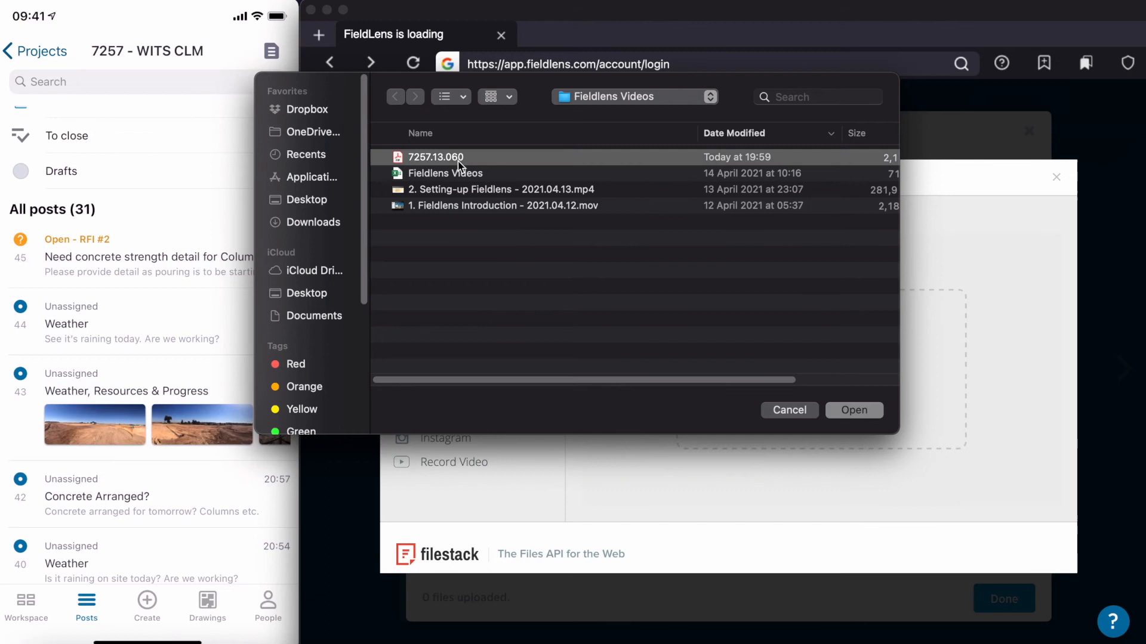
left_click(849, 410)
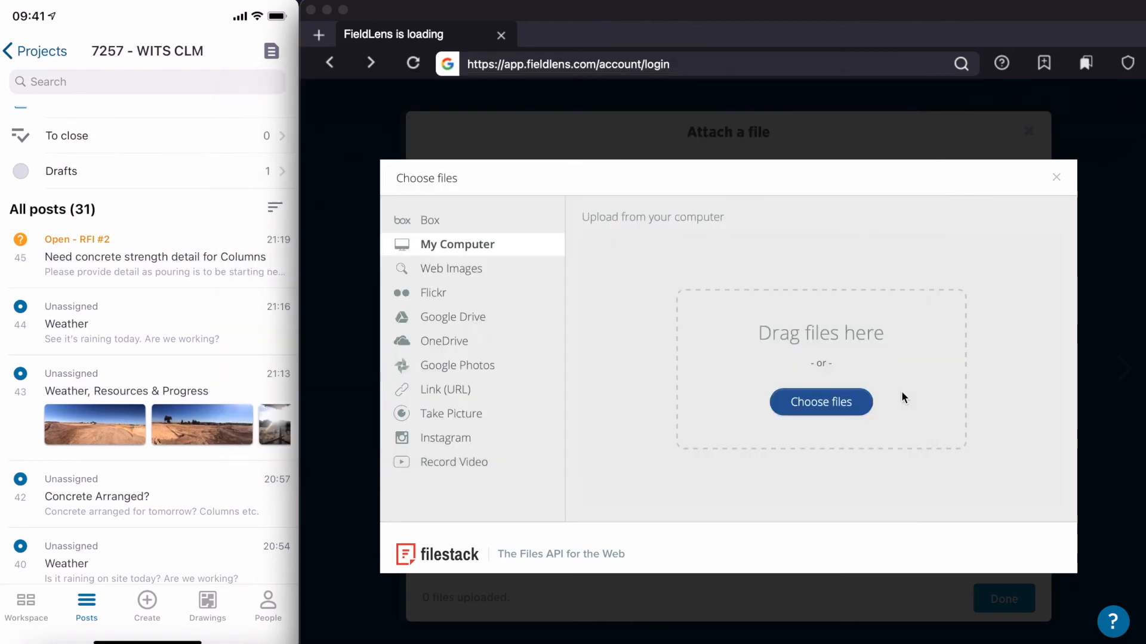
left_click(1040, 561)
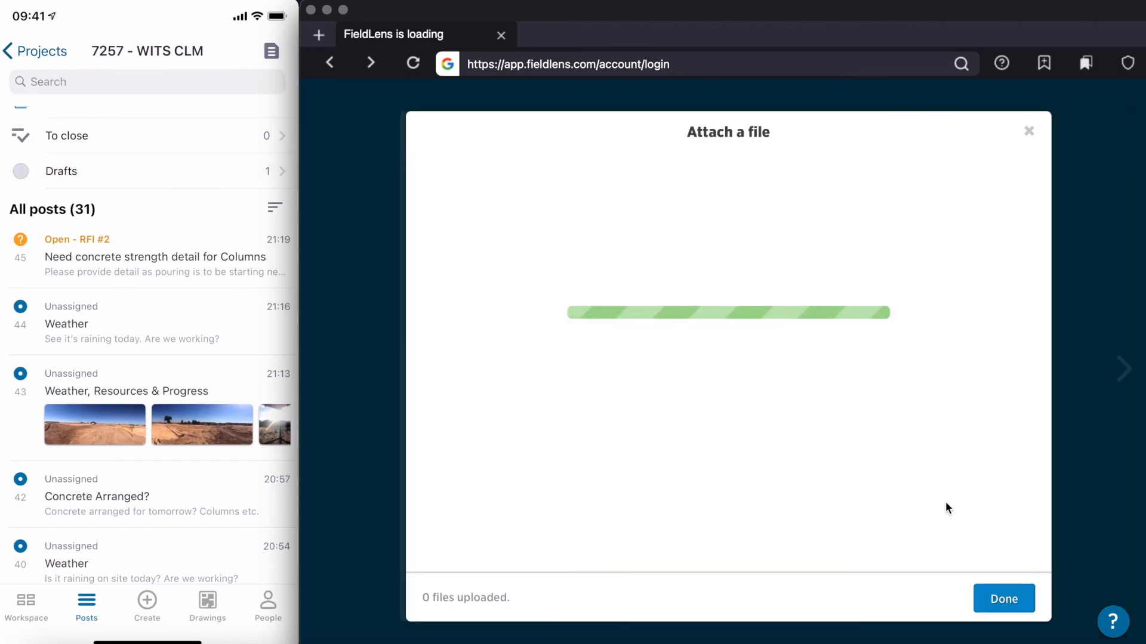
left_click(997, 597)
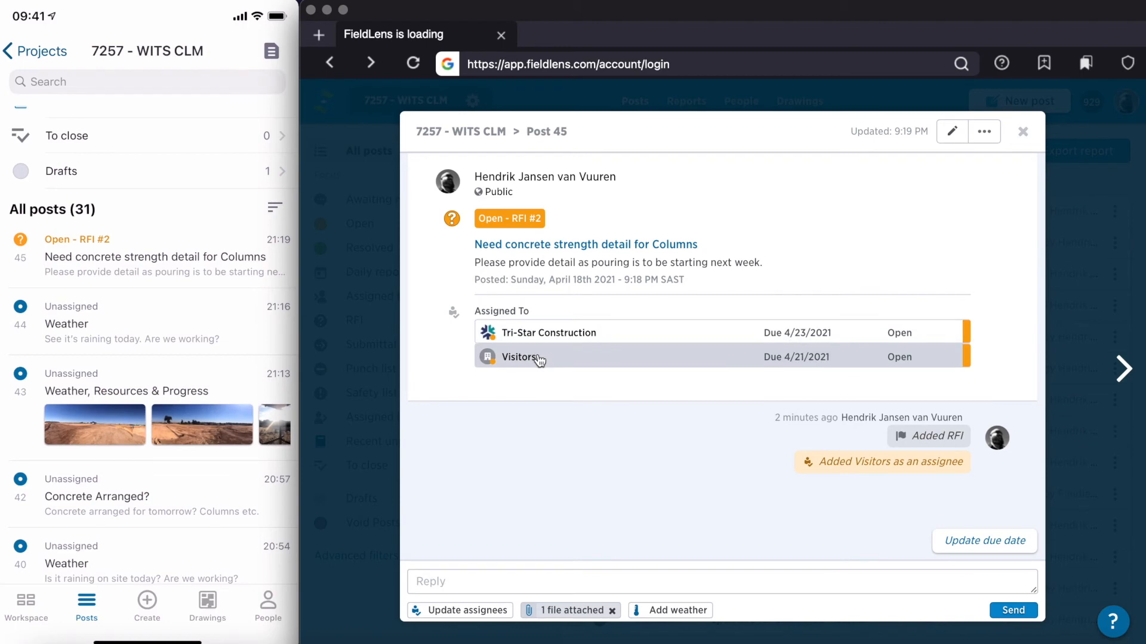
left_click(1004, 614)
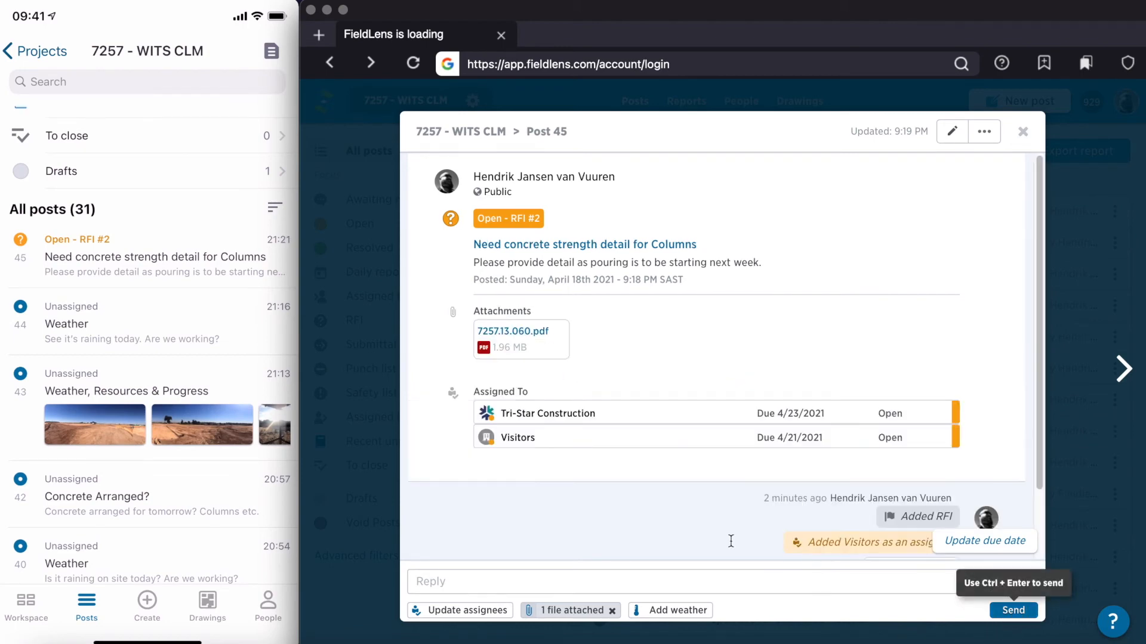
Step: Mark the assignee Visitors as resolved on post 45
left_click(535, 355)
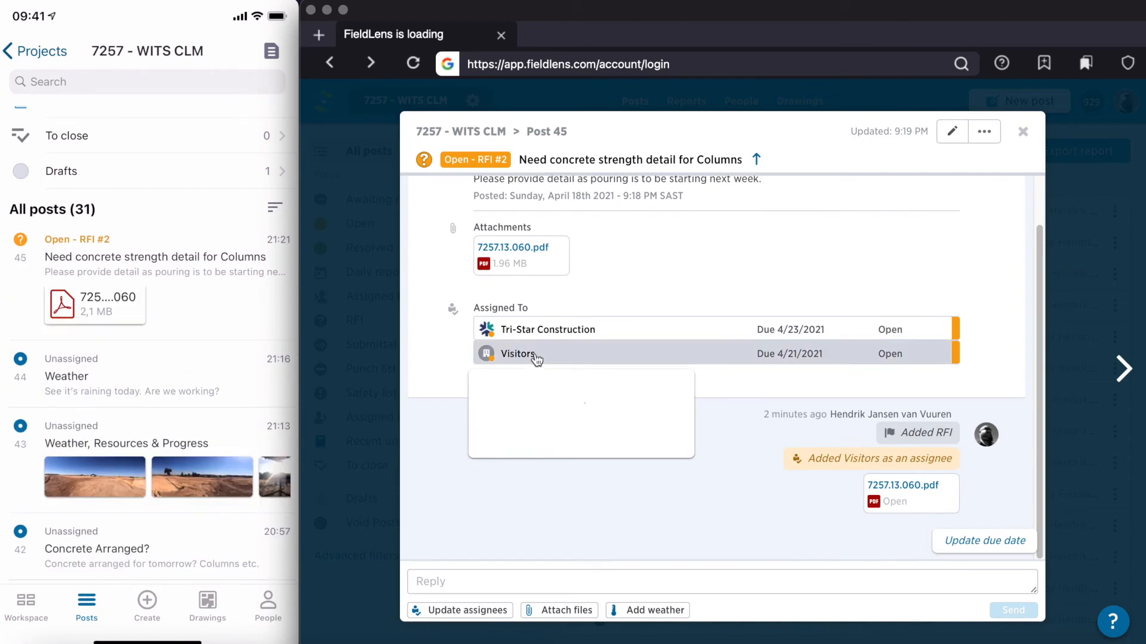
left_click(606, 436)
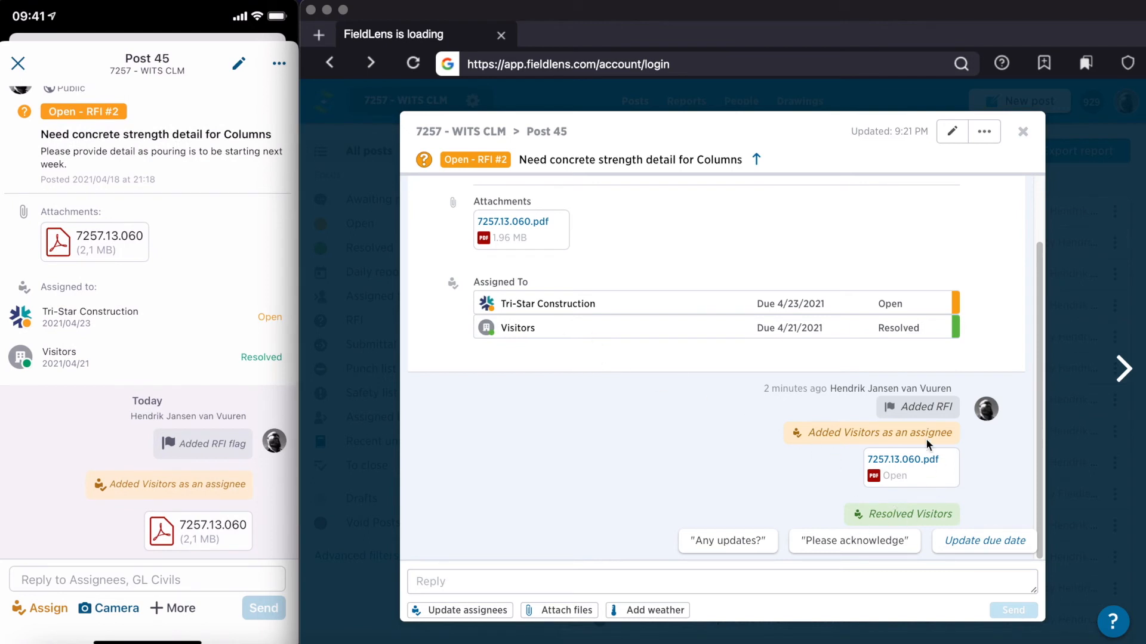
Step: Update the assignees of post 45, setting Visitors to Closed and Tri-Star Construction to Resolved
left_click(491, 618)
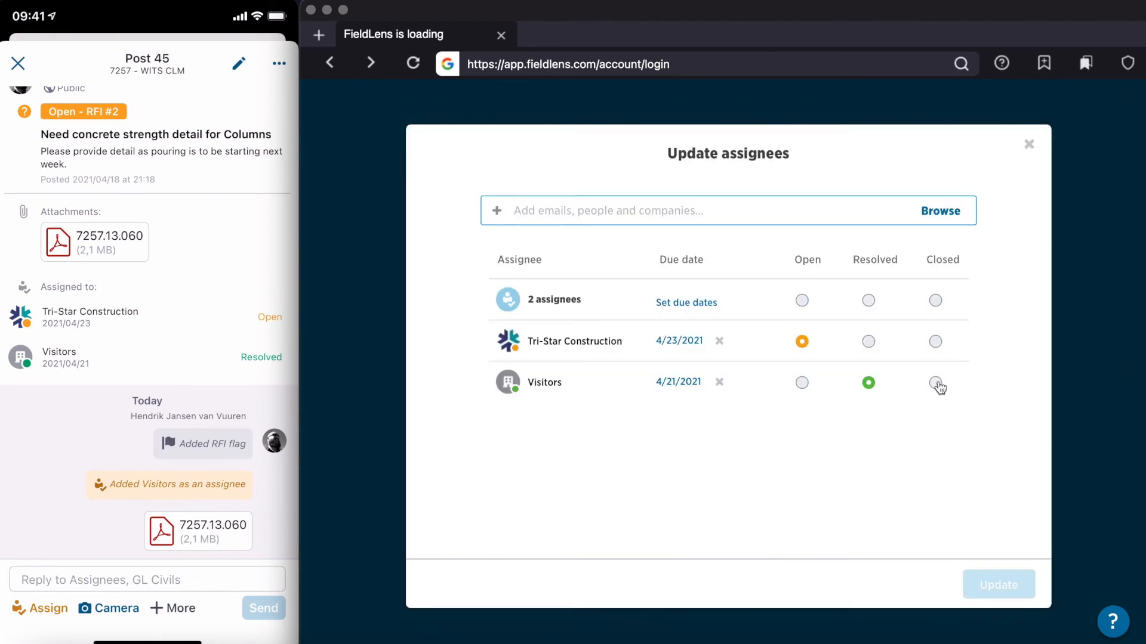
left_click(936, 383)
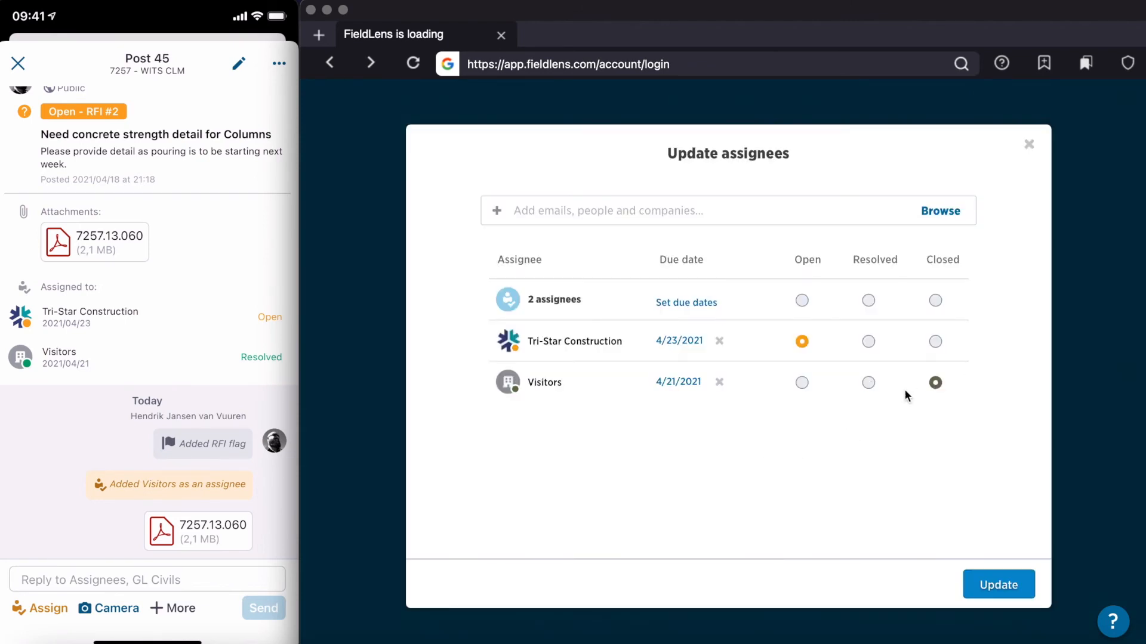
left_click(869, 343)
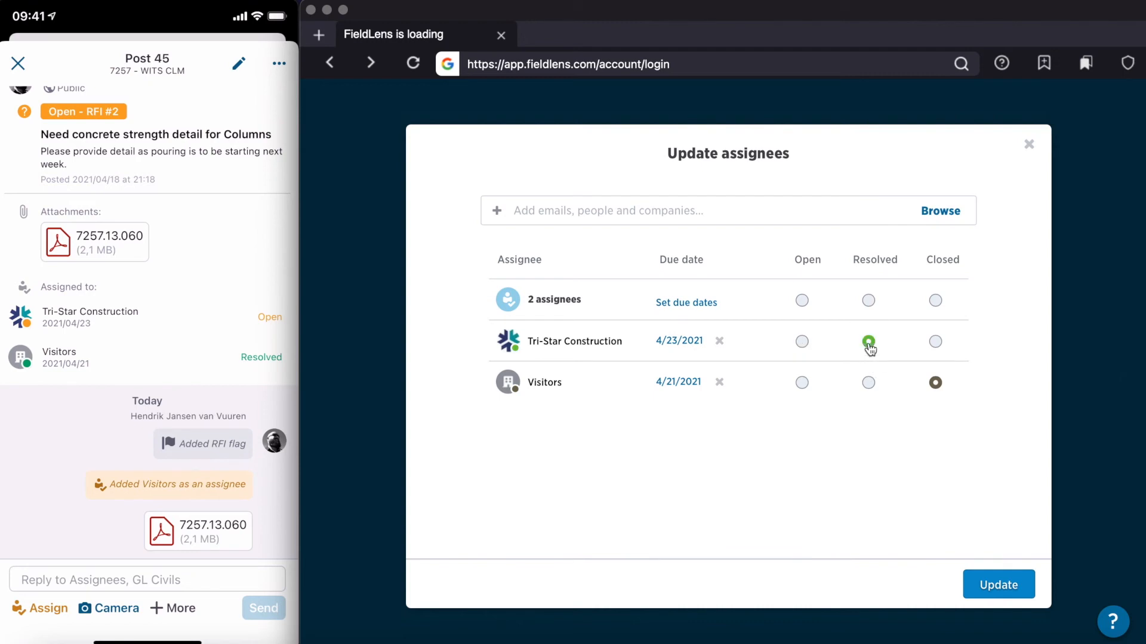
left_click(994, 584)
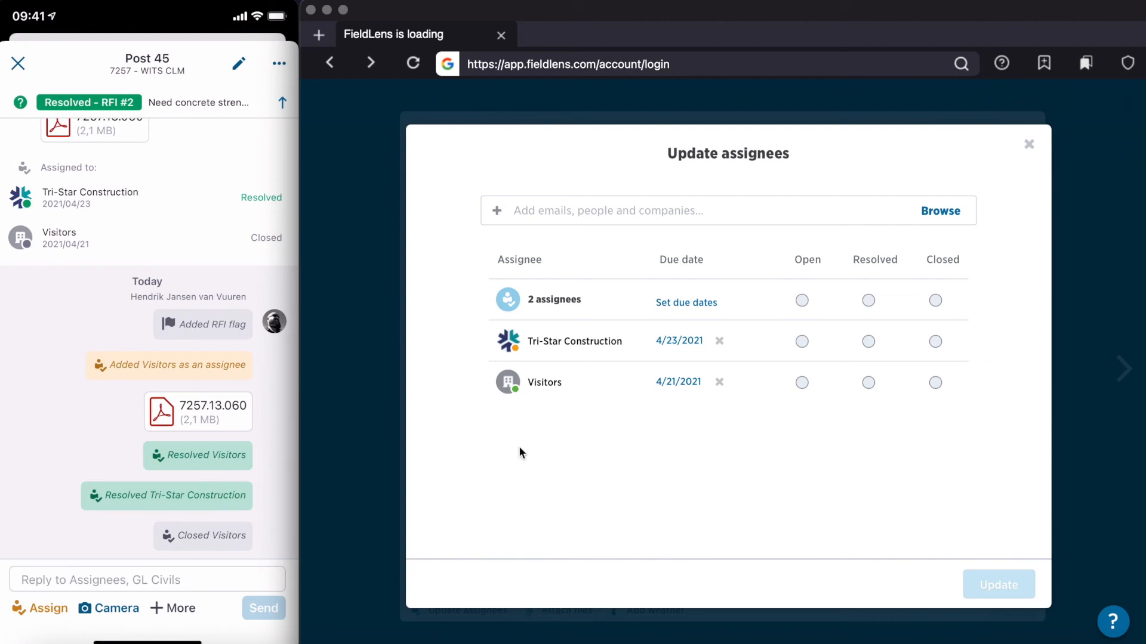
Step: Set the assignee Tri-Star Construction to Closed on post 45, and return to the post list with the new updates loaded
scroll(147, 339, "down", 1)
scroll(147, 339, "up", 3)
scroll(147, 339, "up", 1)
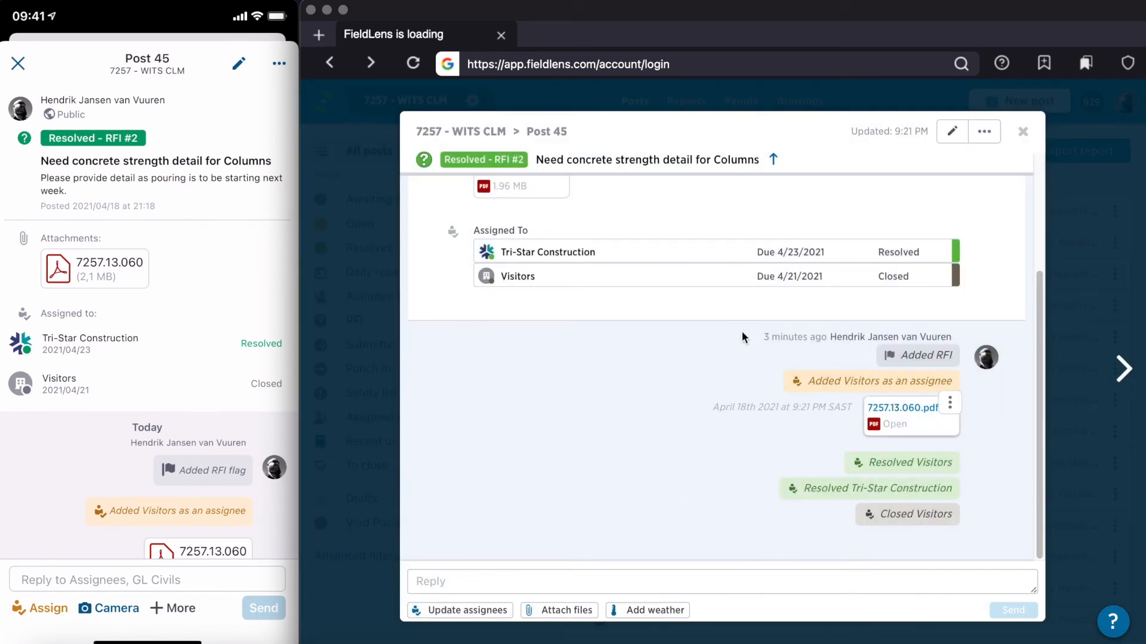
scroll(682, 436, "up", 3)
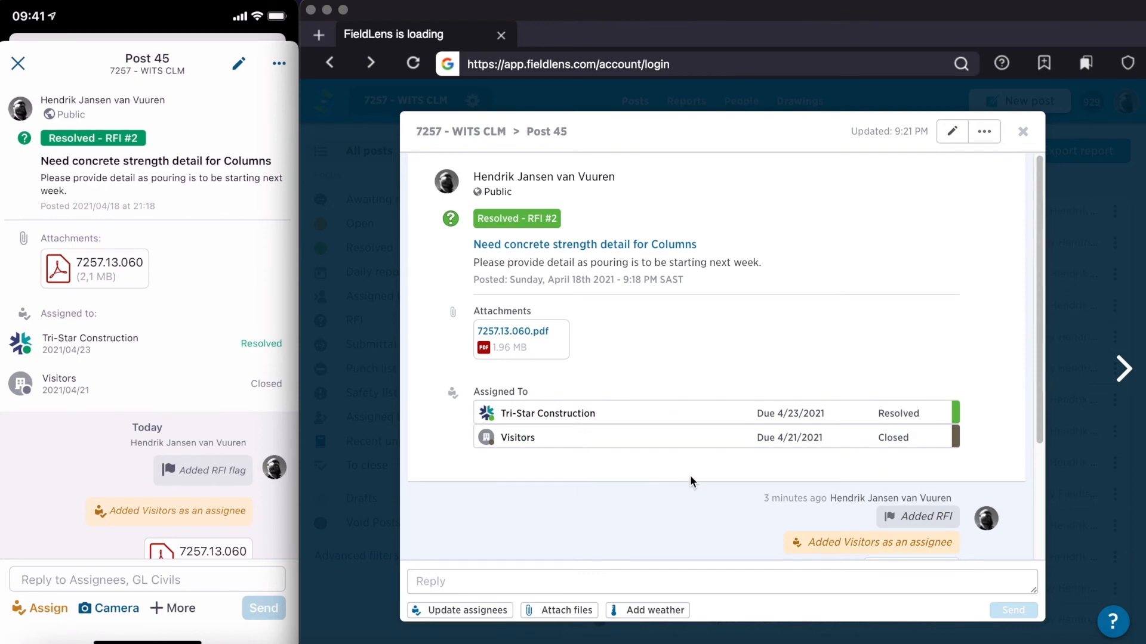
scroll(778, 495, "down", 3)
scroll(707, 408, "up", 3)
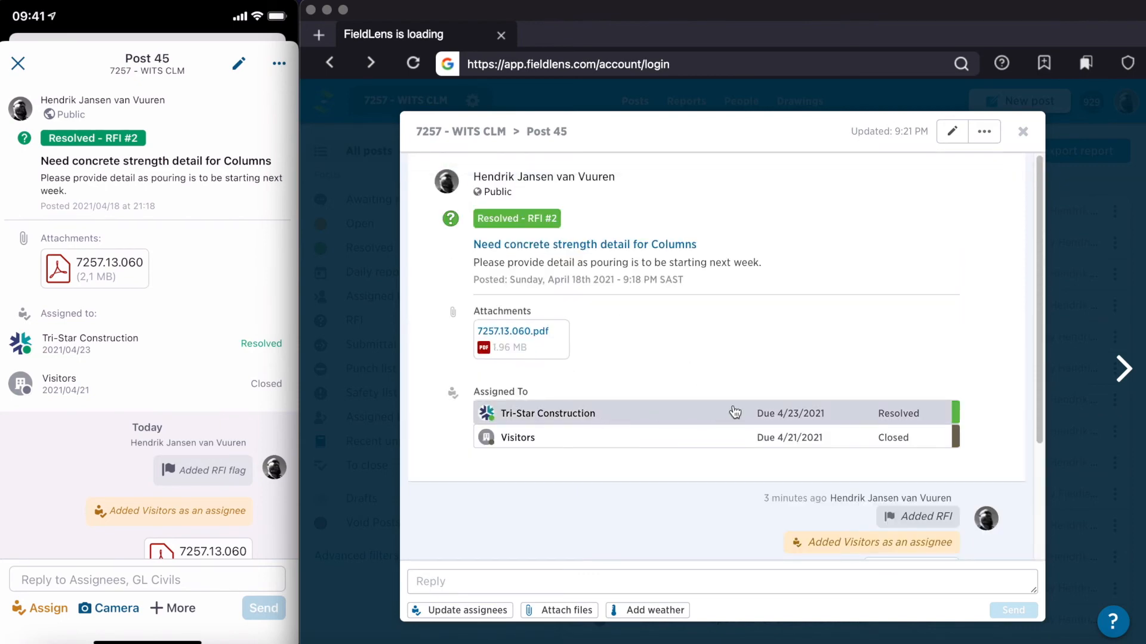
left_click(581, 417)
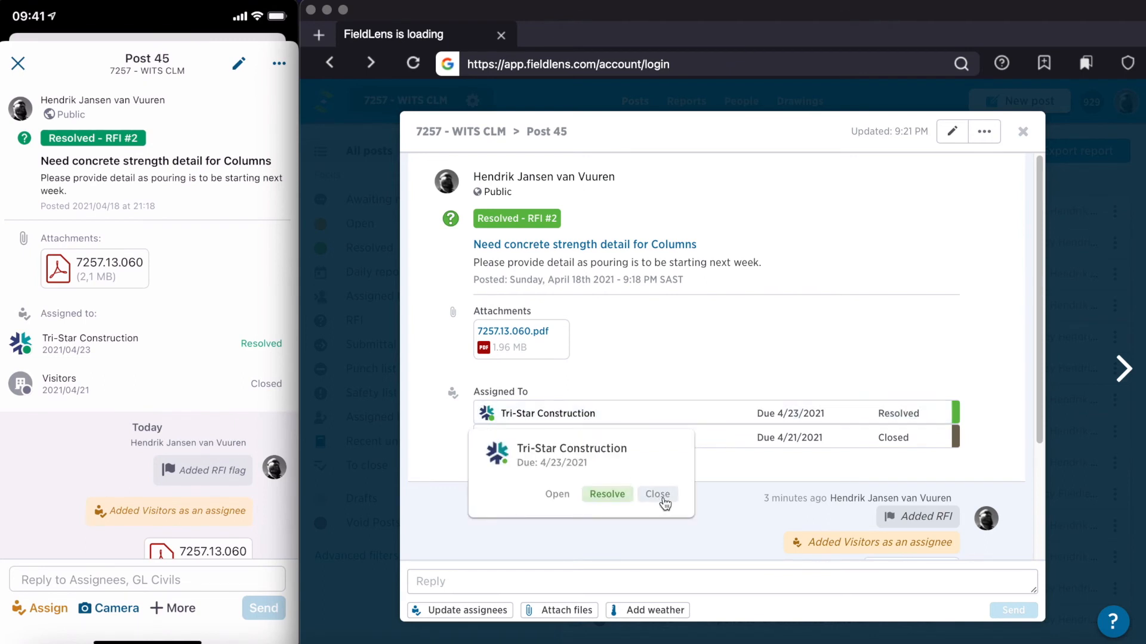
left_click(658, 495)
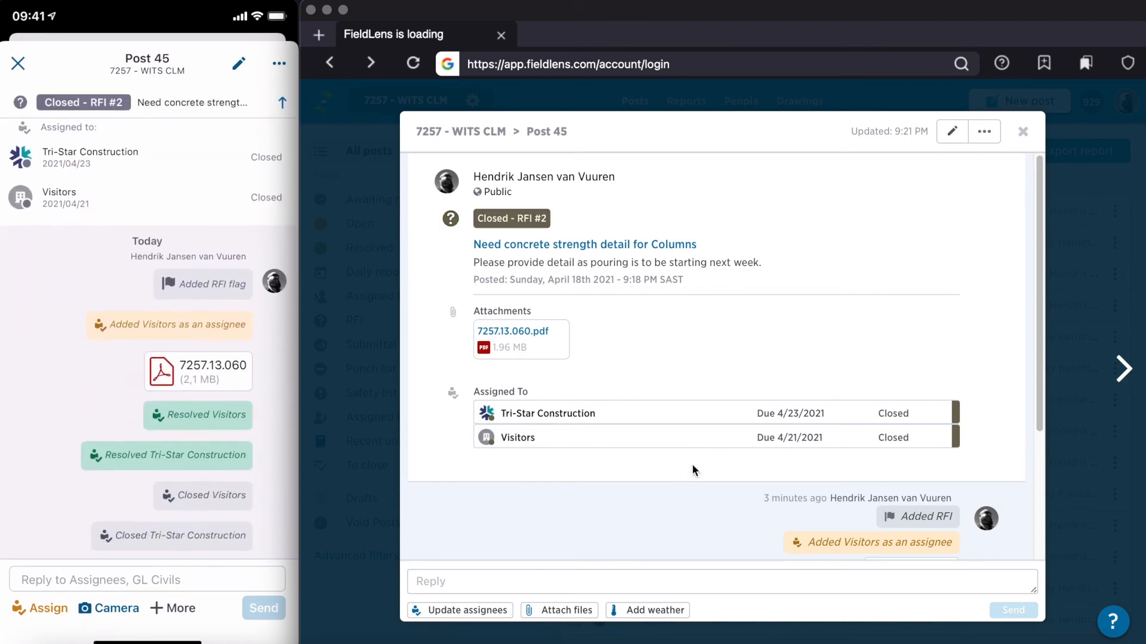
left_click(1023, 133)
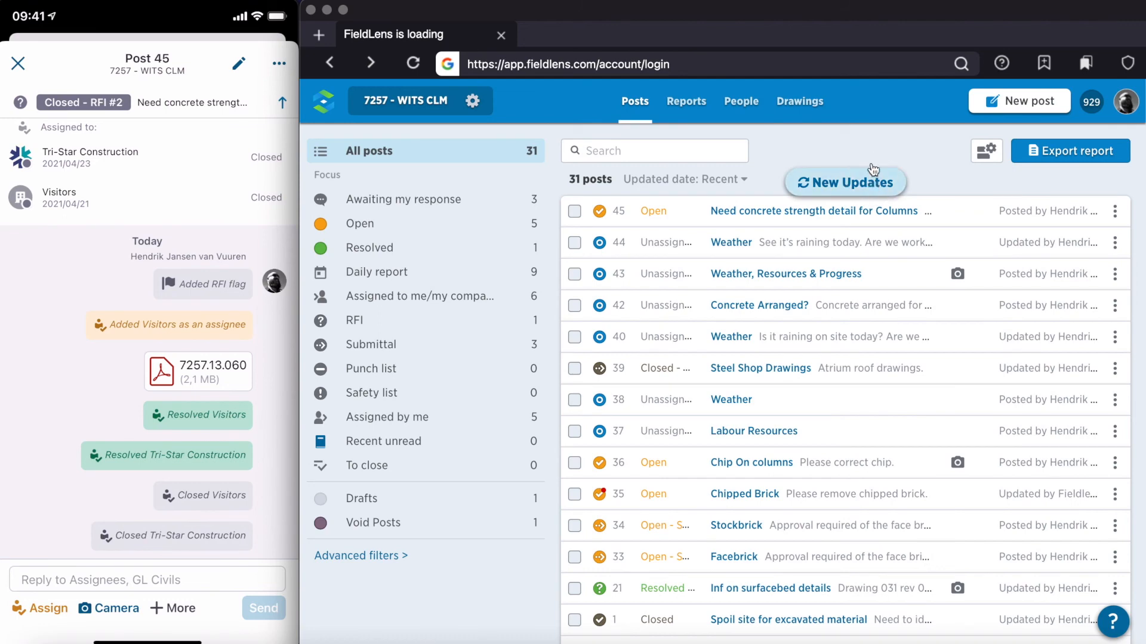
left_click(873, 180)
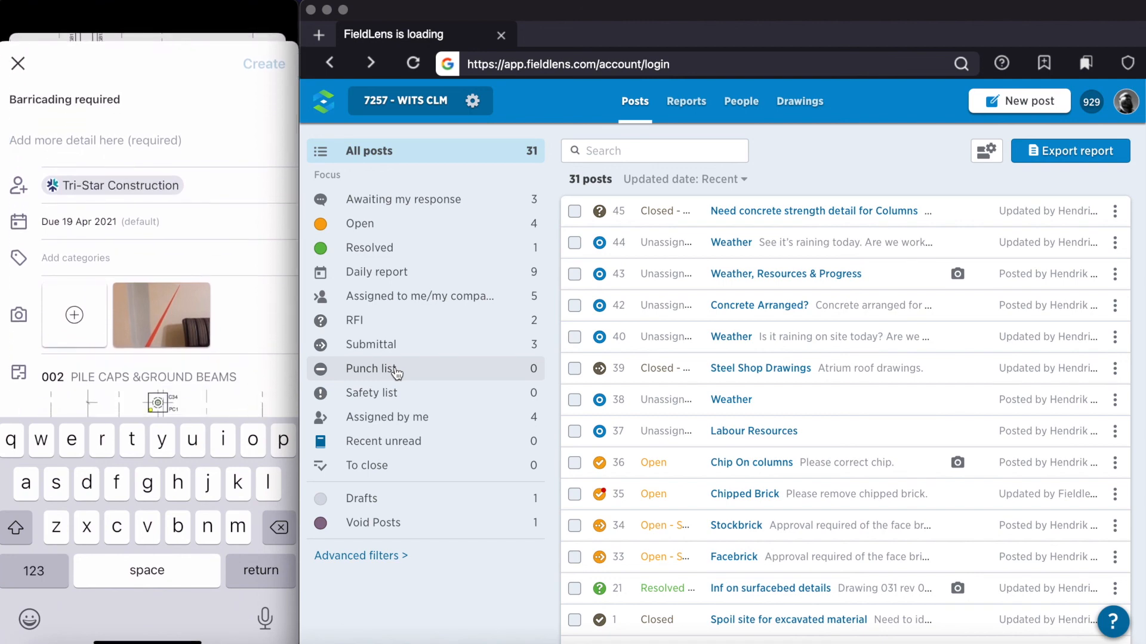
Step: In the mobile app, add the detail "Trenching to be closed out." to the "Barricading required" post and create it
key("shift")
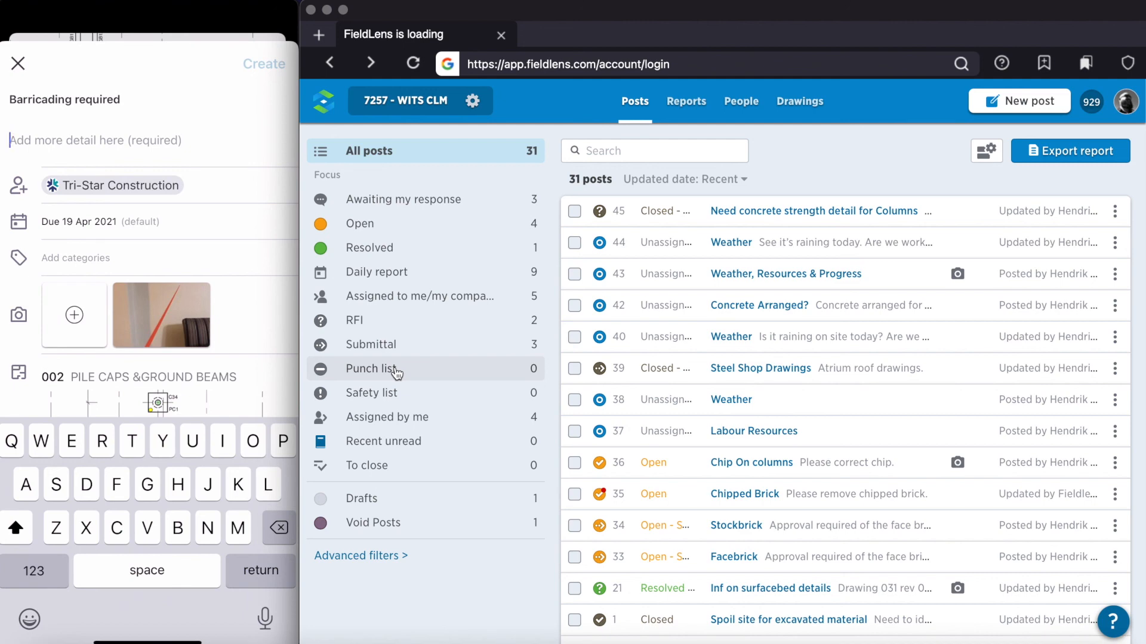
type("Tren")
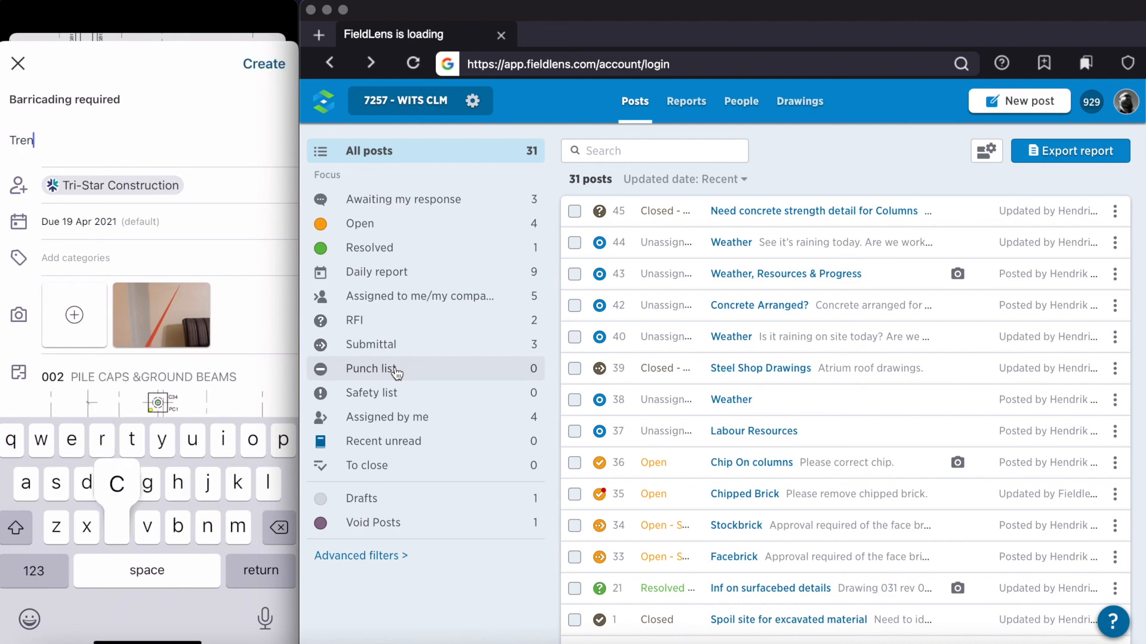
type("ching")
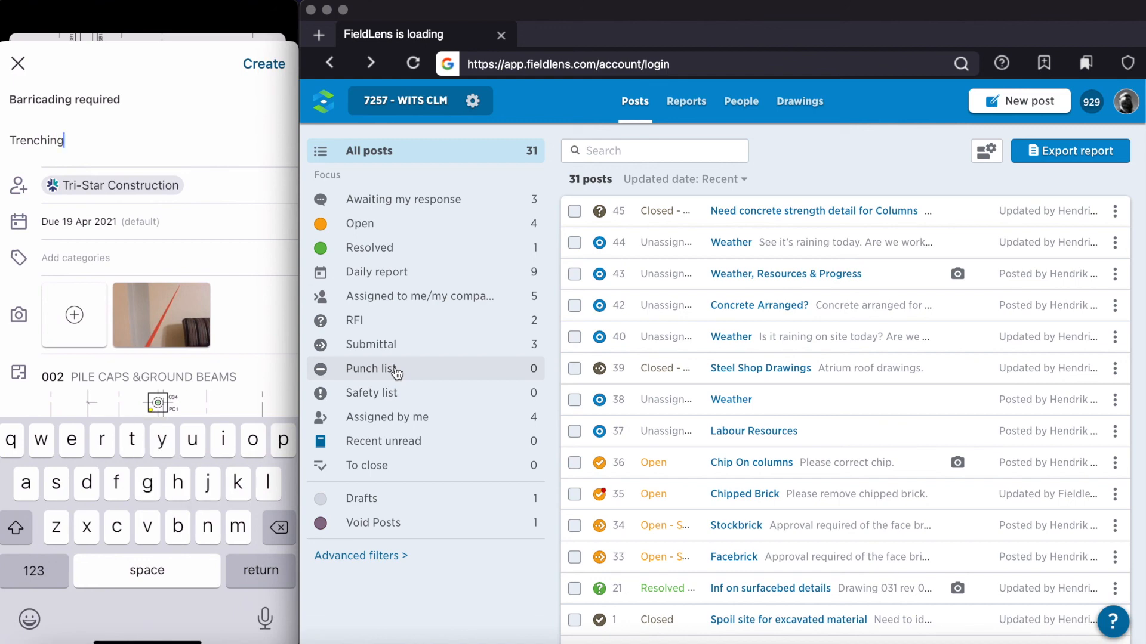
type(" to be c")
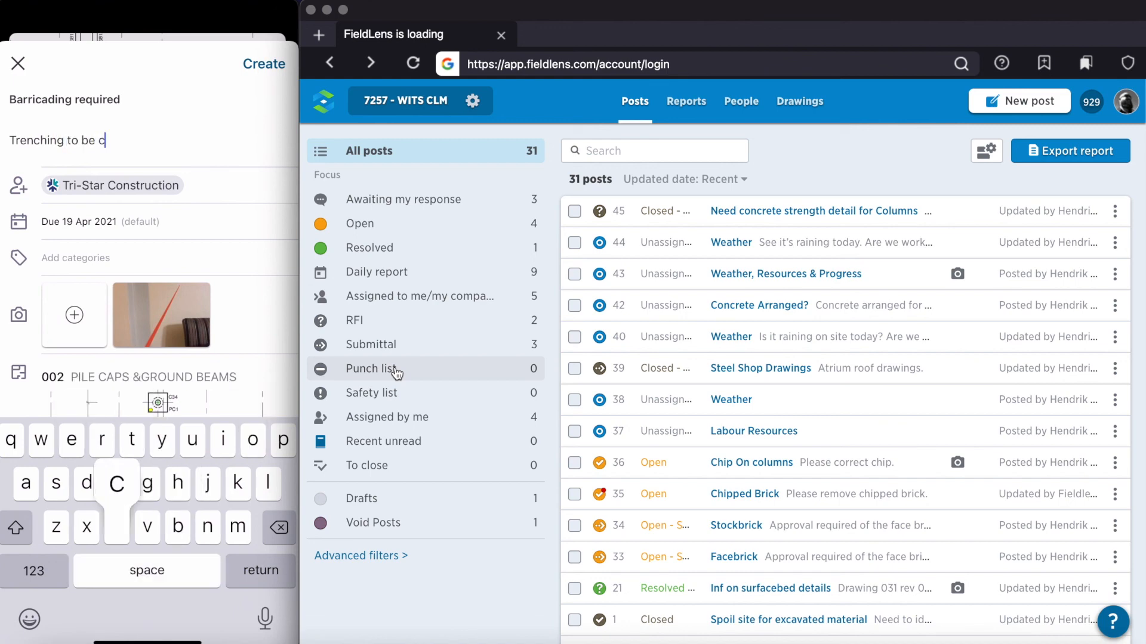
type("losed out")
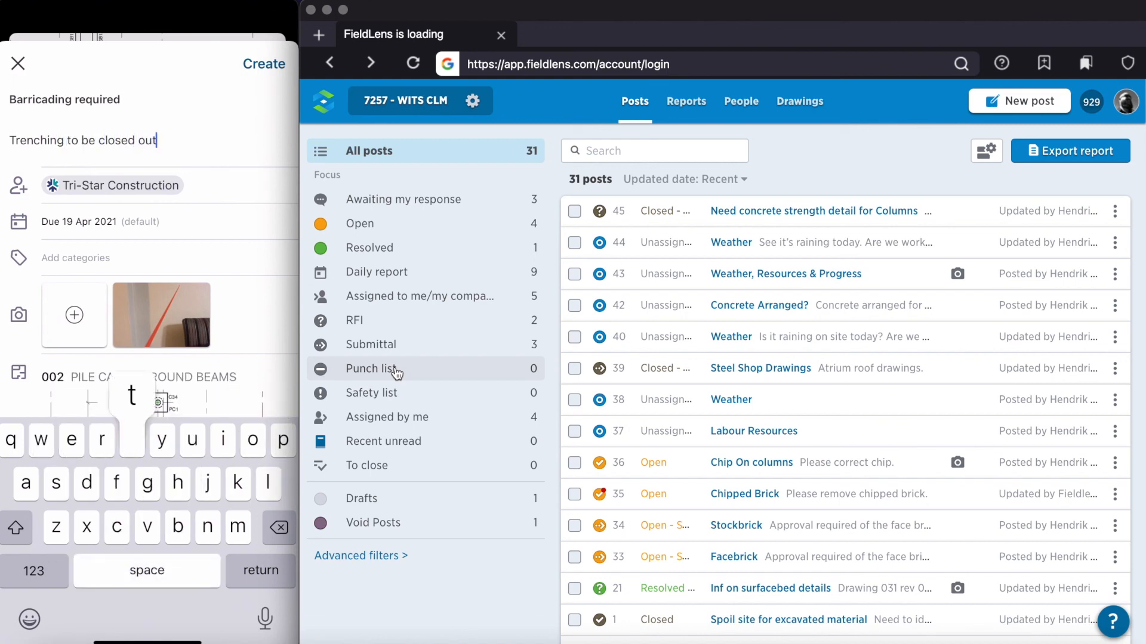
type(".")
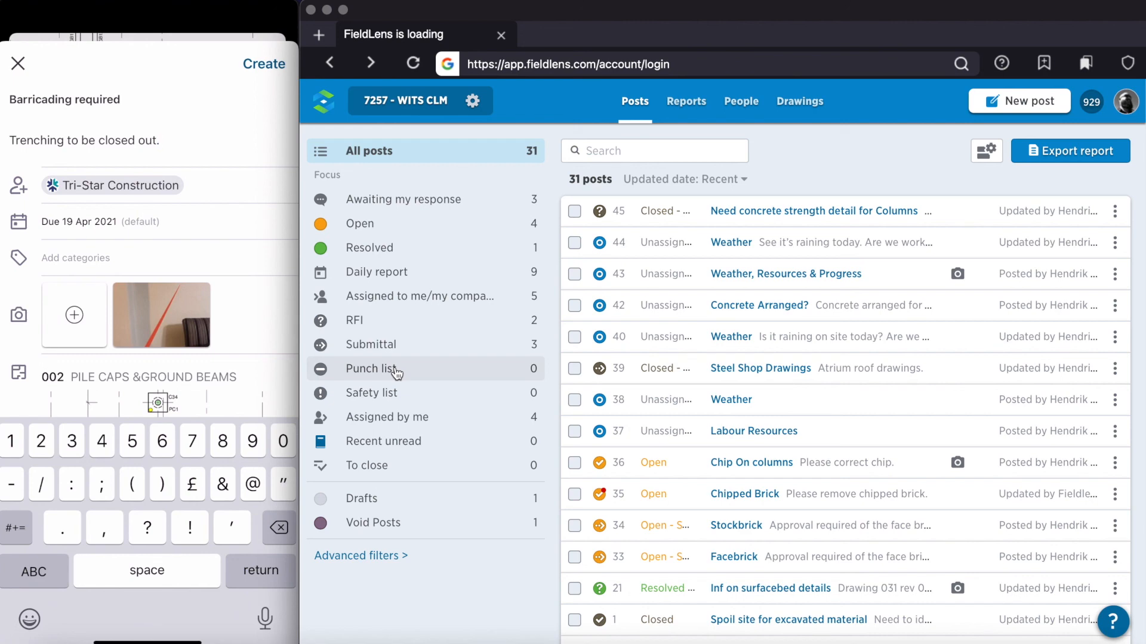
scroll(150, 269, "down", 2)
scroll(149, 269, "up", 1)
left_click(263, 64)
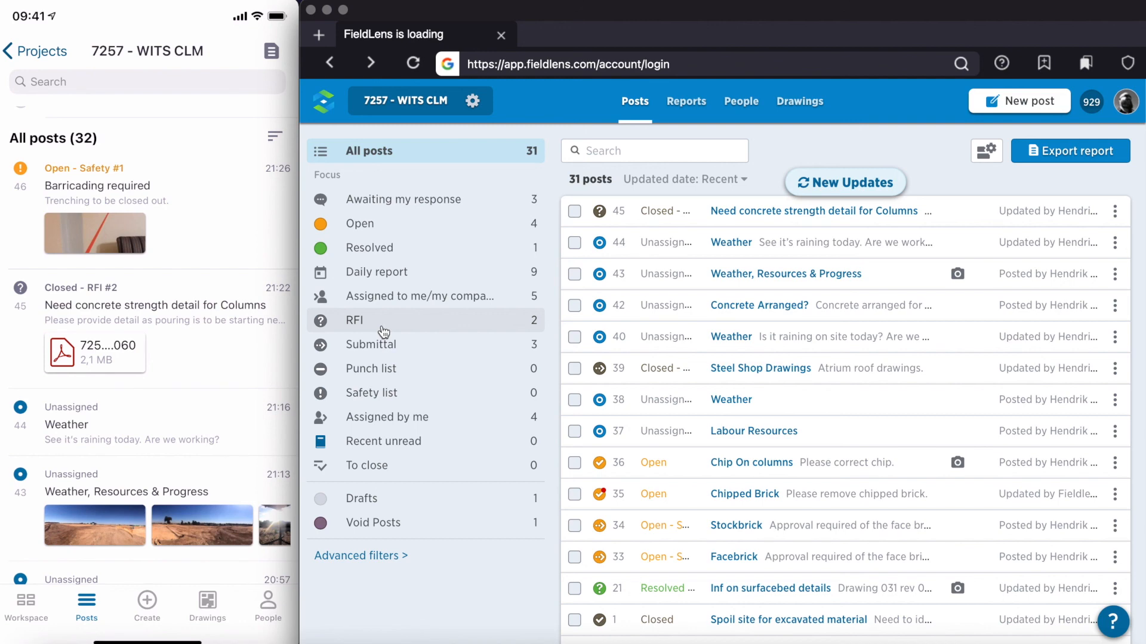
Step: Load the new updates in the web version and examine the drawing location, photo and assignee of post 46, "Barricading required"
left_click(827, 183)
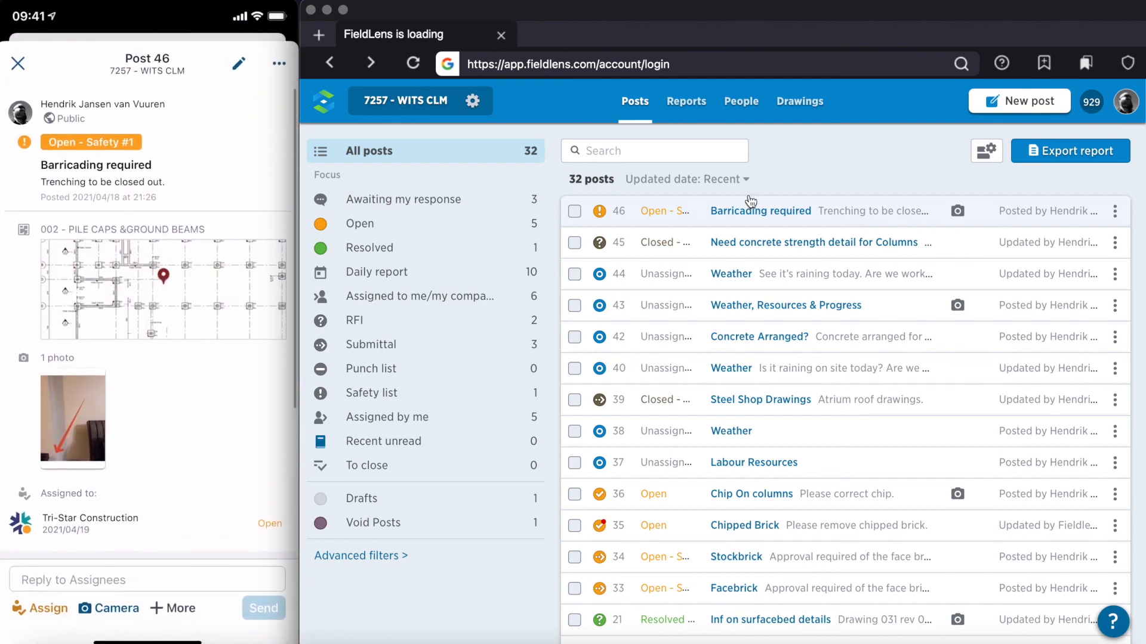
left_click(697, 213)
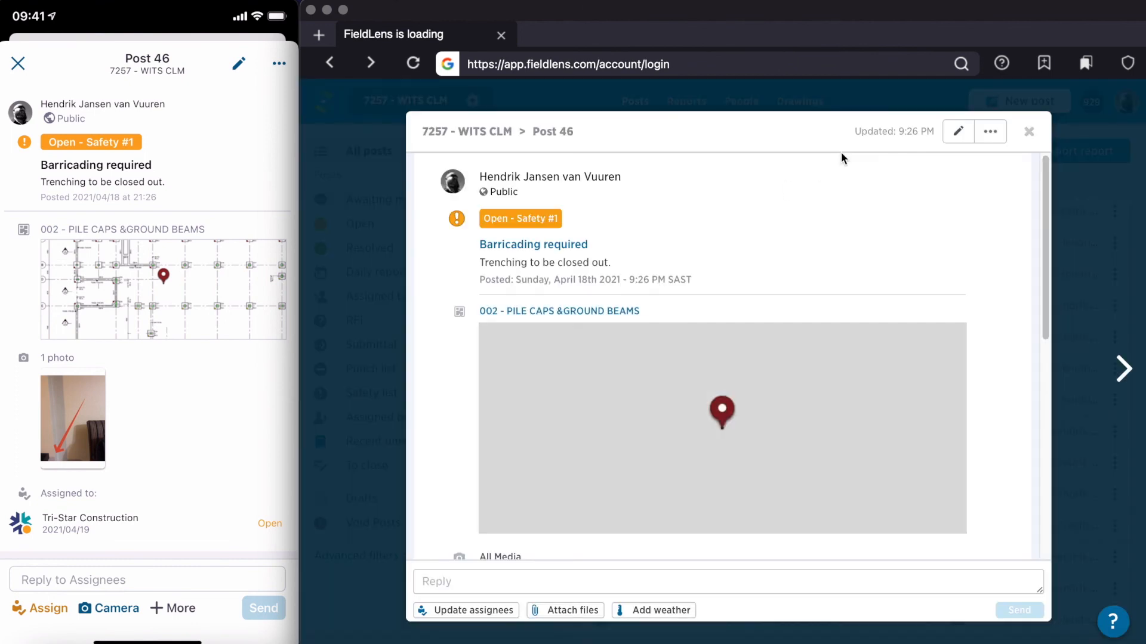
scroll(927, 339, "down", 10)
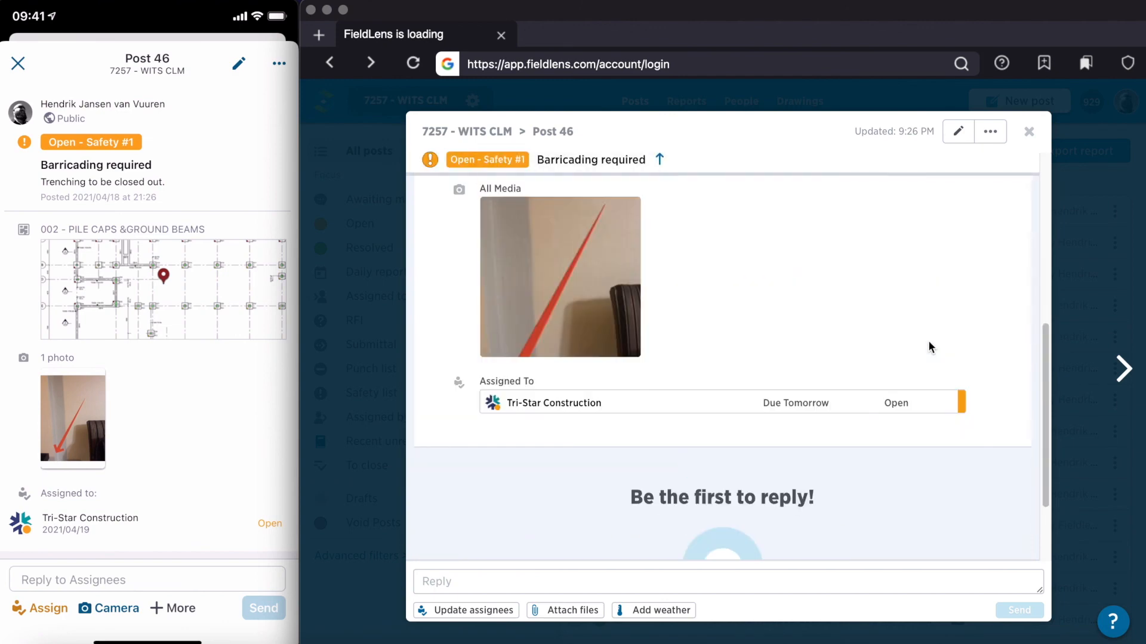
scroll(929, 345, "up", 5)
scroll(928, 347, "down", 5)
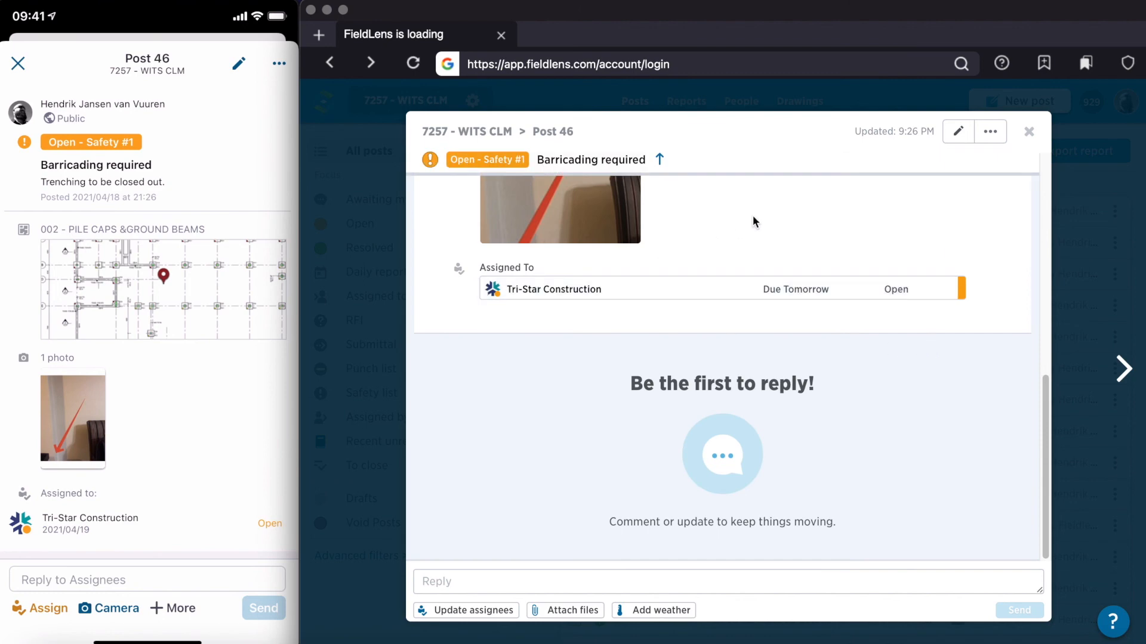
scroll(745, 225, "up", 5)
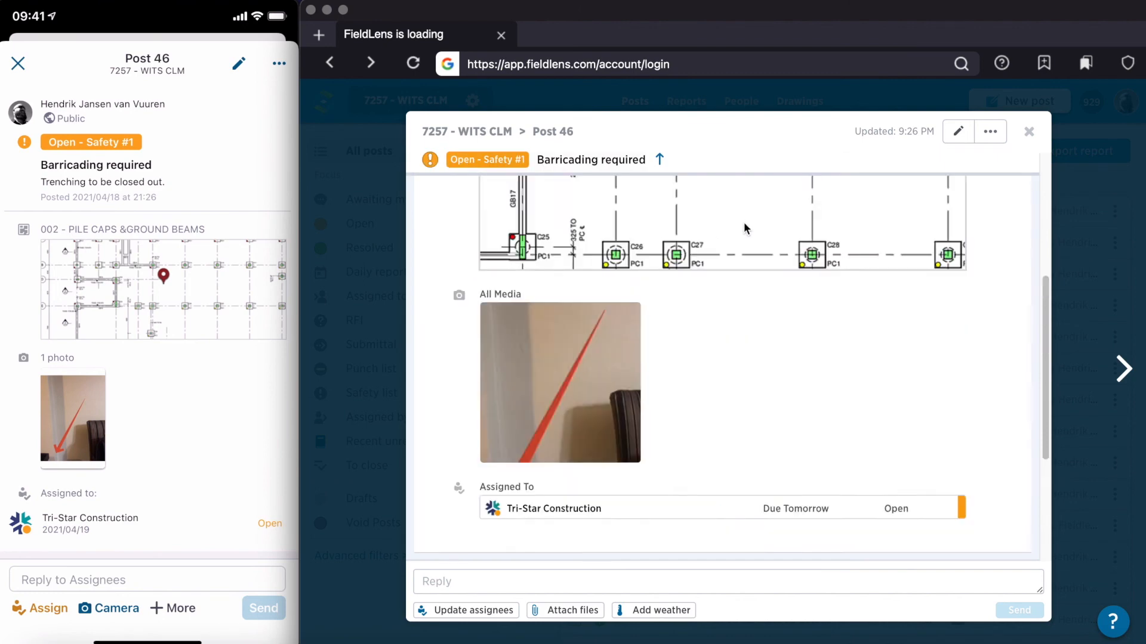
scroll(793, 383, "down", 5)
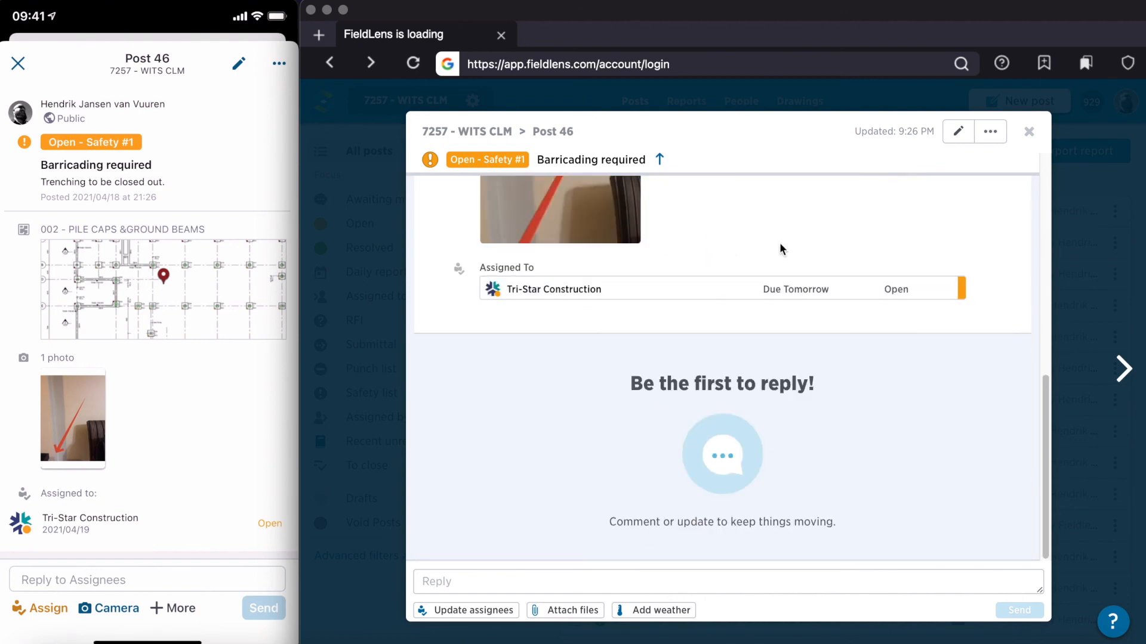
scroll(780, 246, "up", 5)
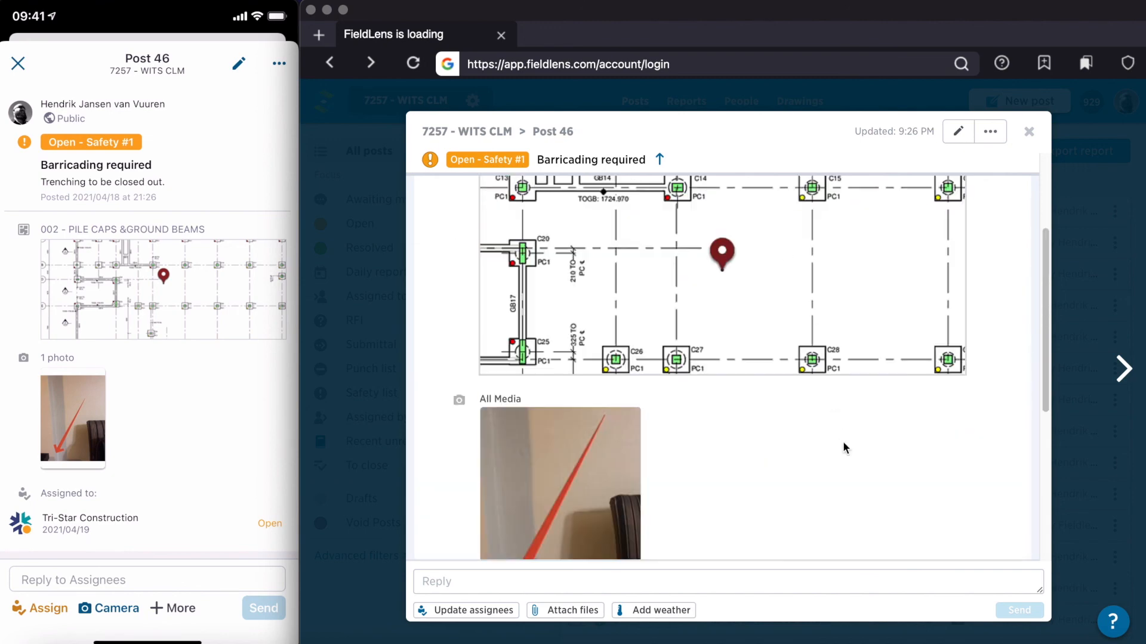
scroll(926, 446, "up", 2)
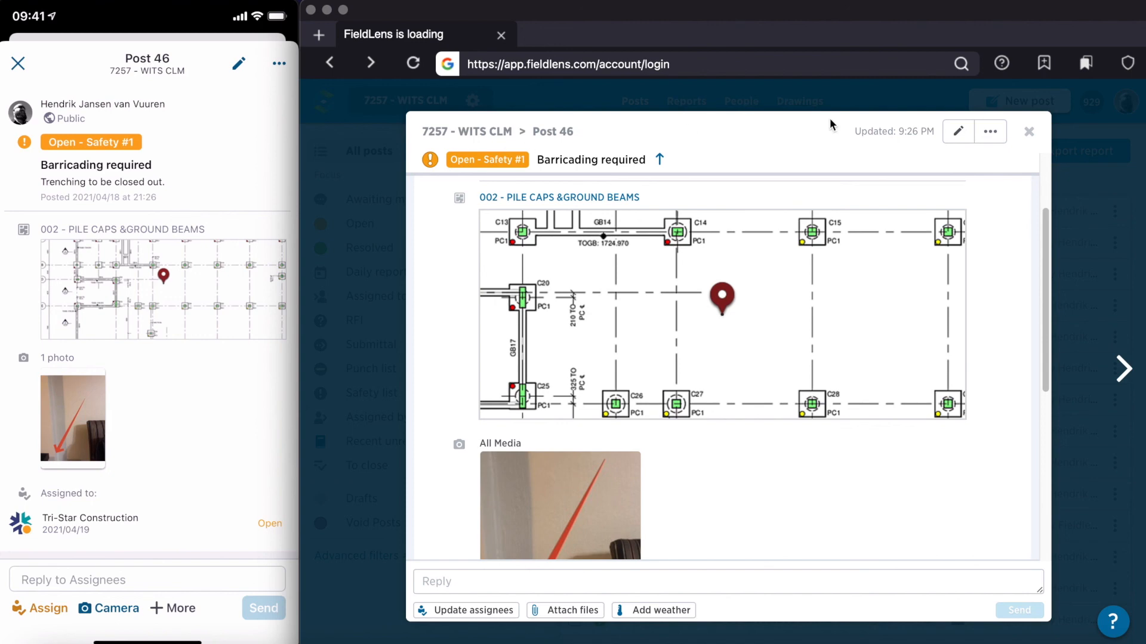
left_click(1030, 133)
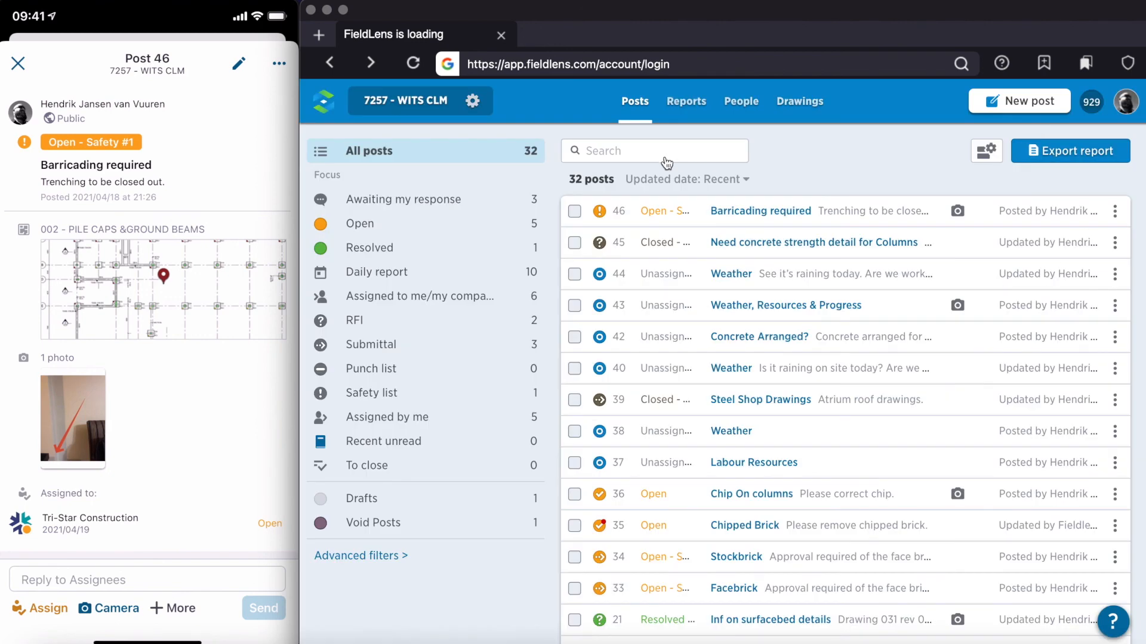